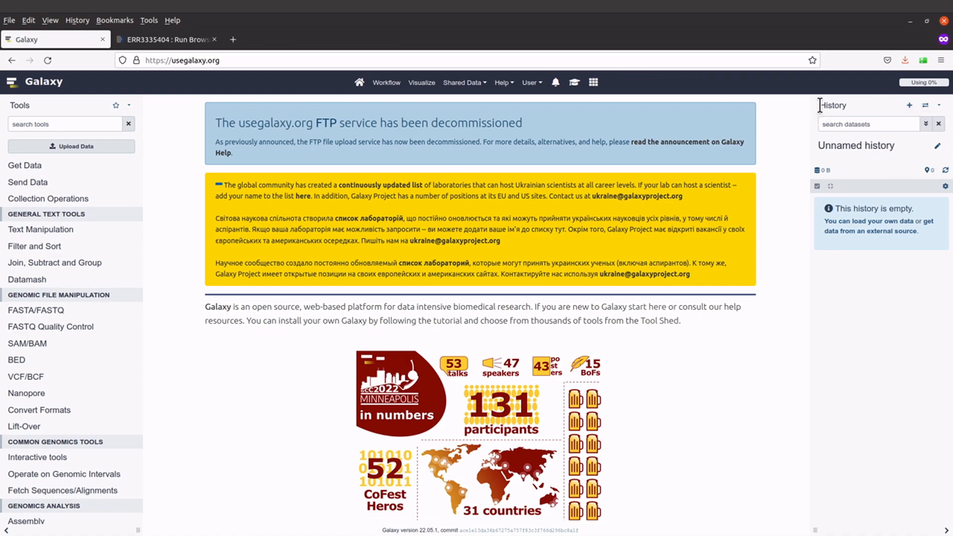
Create a new history and name it "Genome Assembly".
click(909, 108)
drag(821, 145, 888, 146)
click(888, 146)
click(936, 148)
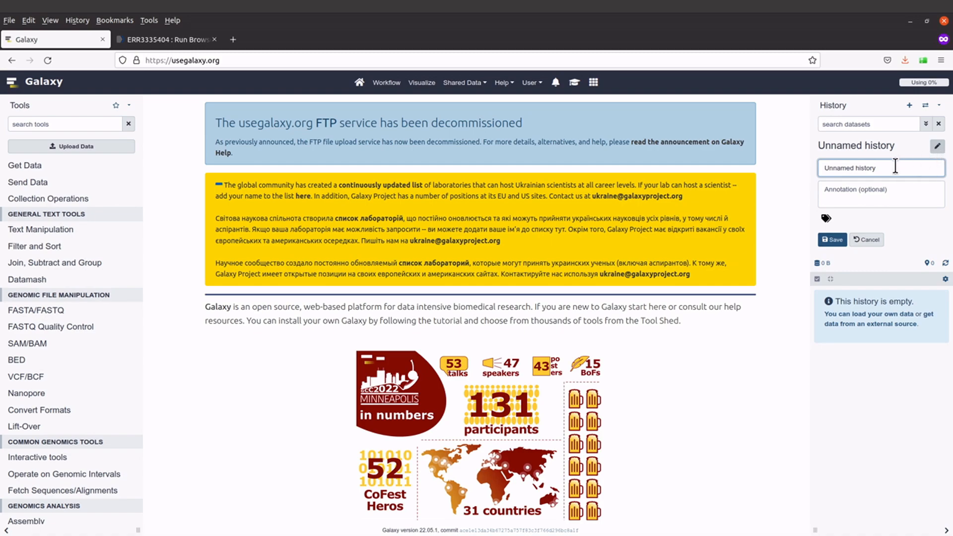
drag(898, 166, 825, 166)
text(Genome Assembly)
click(838, 242)
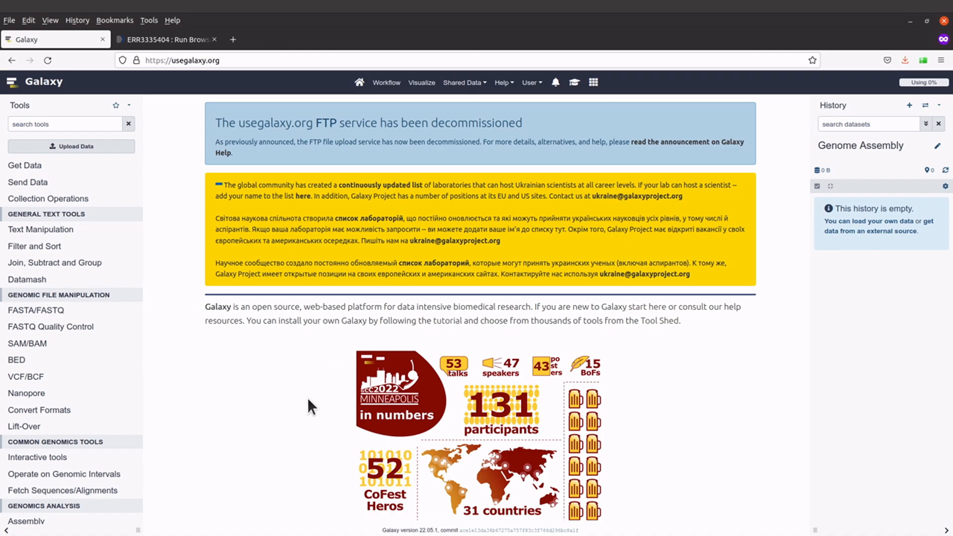
Review the original-format FASTQ files listed for run ERR3335404 and their local copies in the Genome Assembly folder.
click(165, 42)
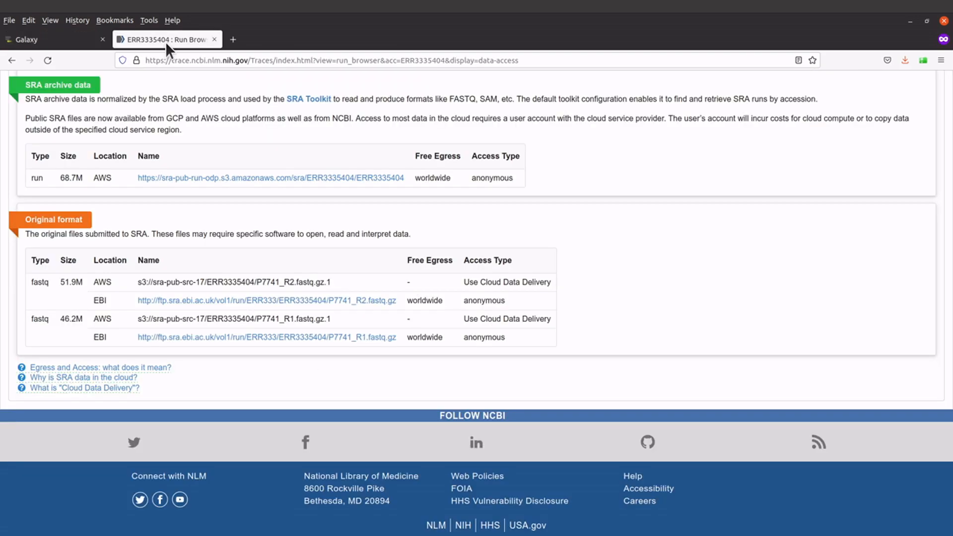
scroll(340, 286, up, 4)
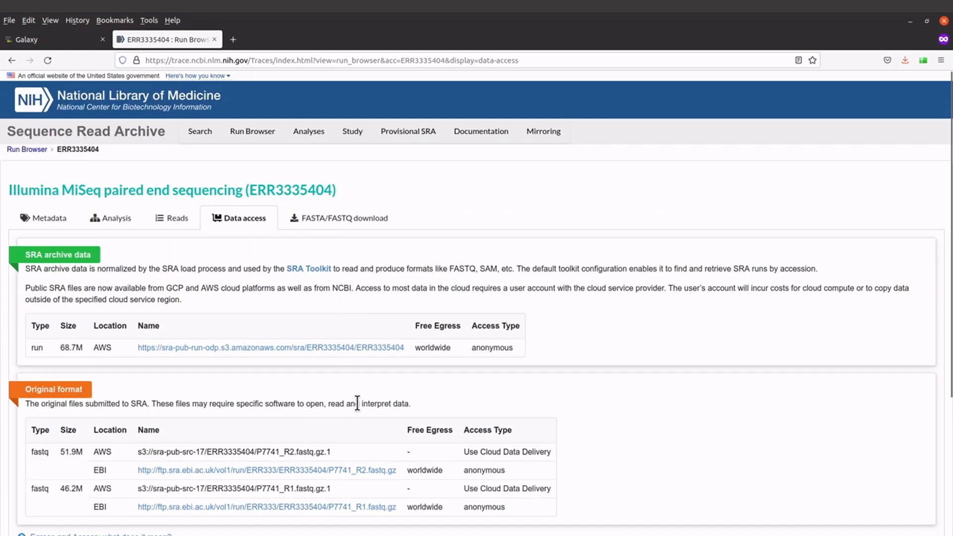
scroll(358, 403, down, 3)
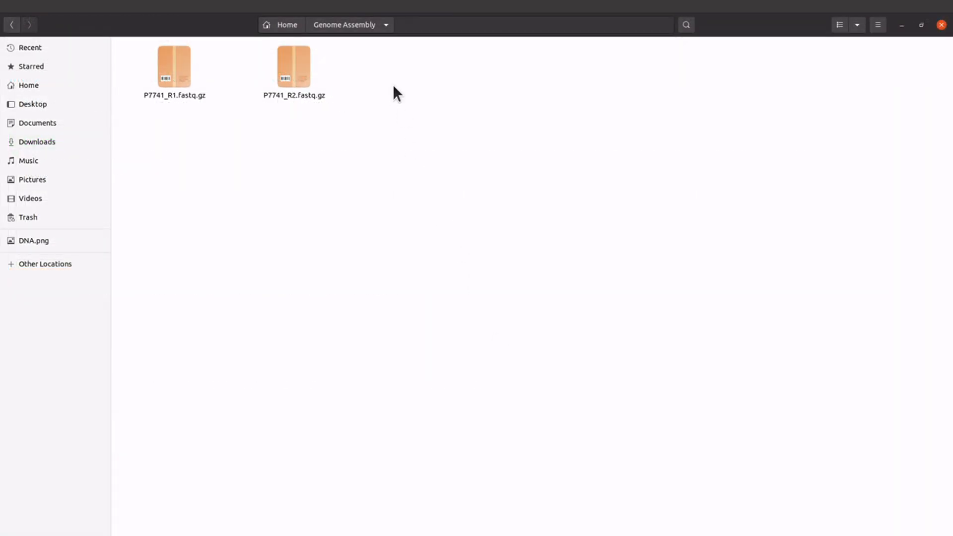
drag(378, 91, 159, 79)
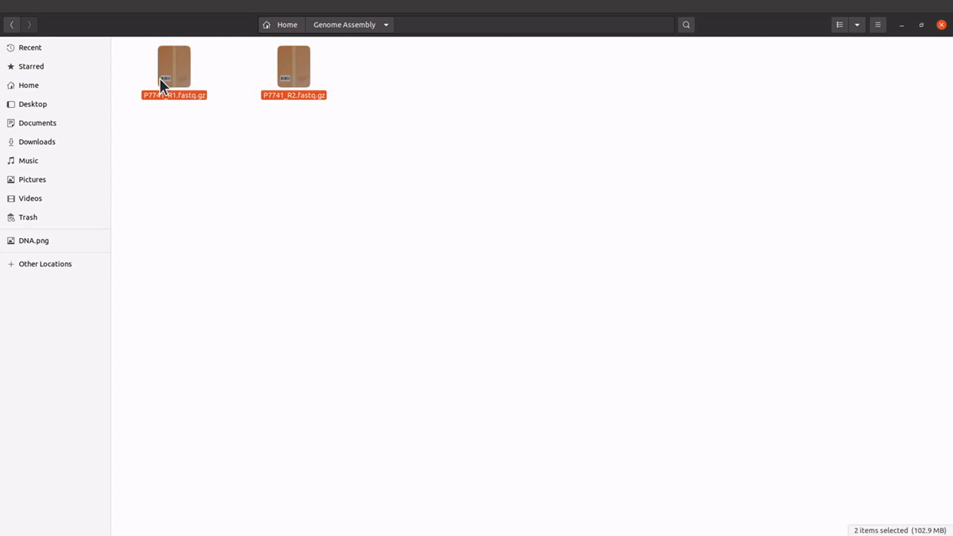
click(171, 142)
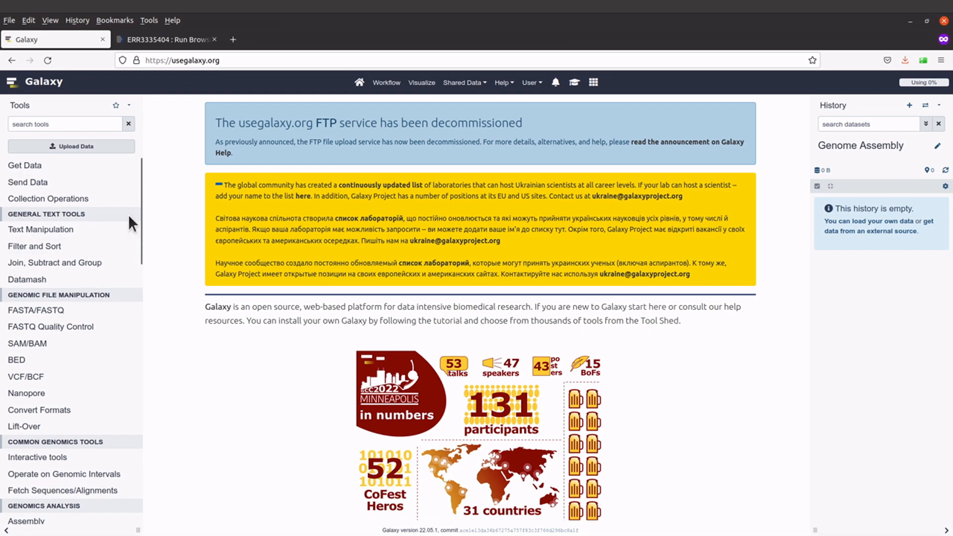
Add the local files P7741_R1.fastq.gz and P7741_R2.fastq.gz from the Genome Assembly folder to the Galaxy upload queue.
click(83, 152)
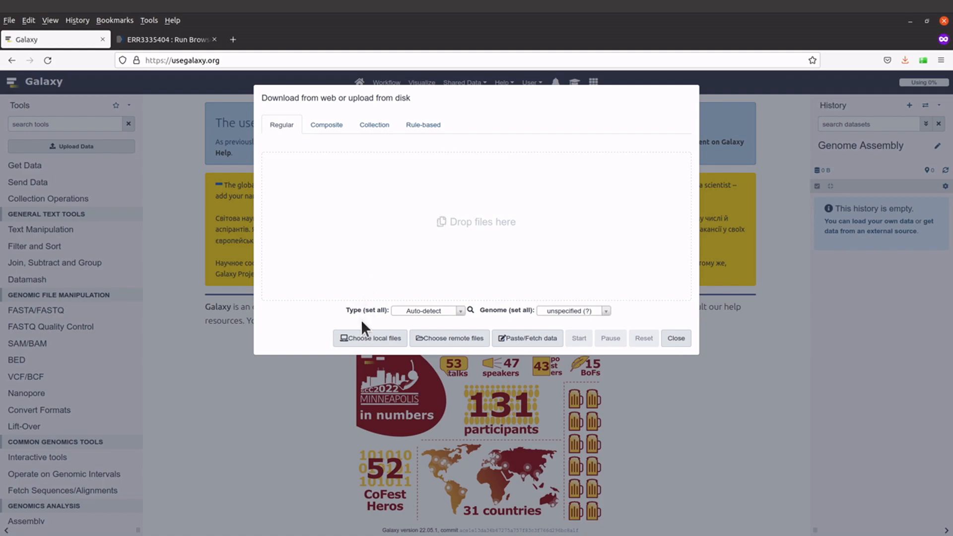
click(378, 343)
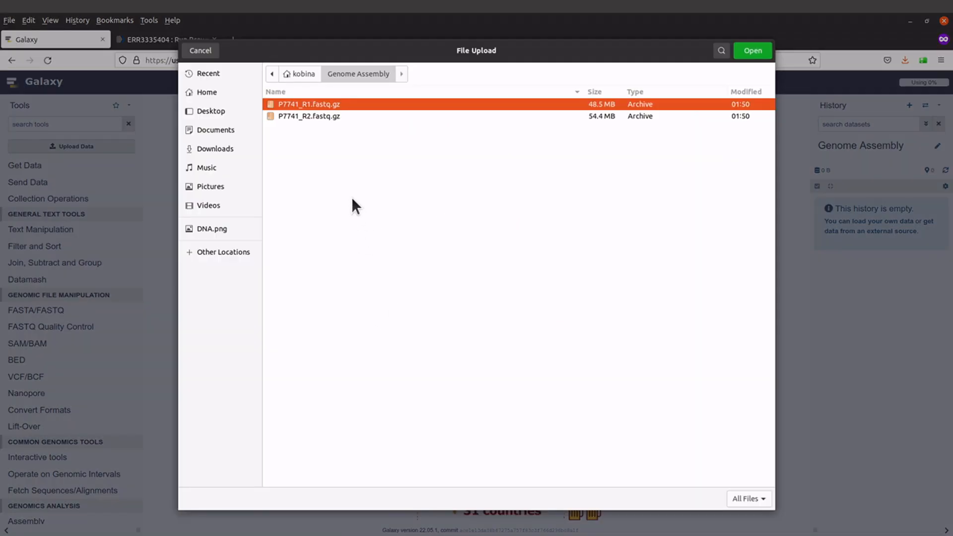
click(332, 114)
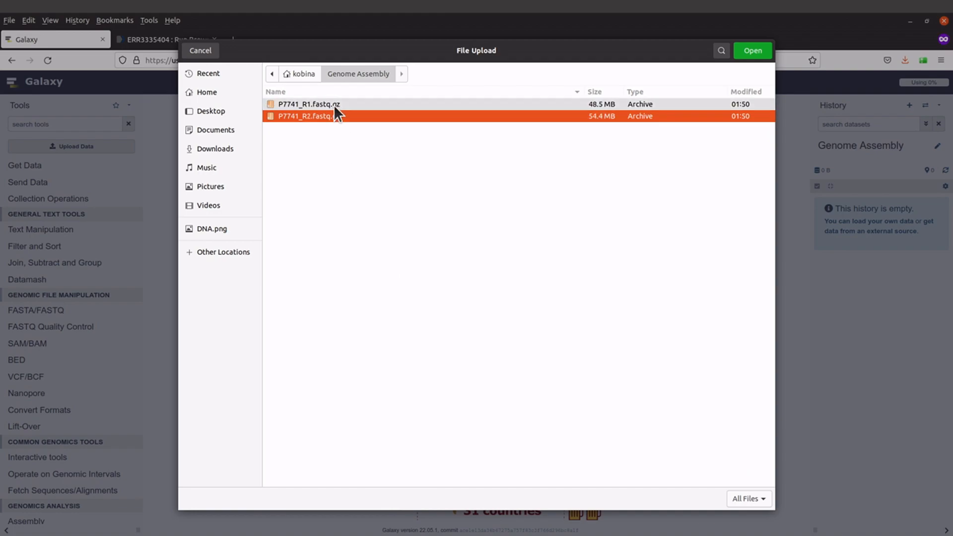
click(336, 105)
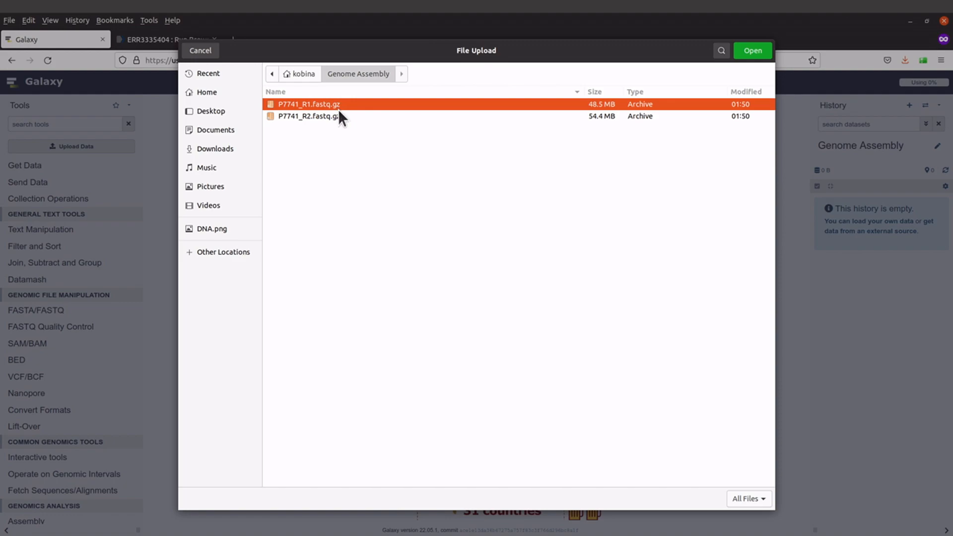
ctrl+click(338, 106)
ctrl+click(344, 106)
ctrl+click(340, 115)
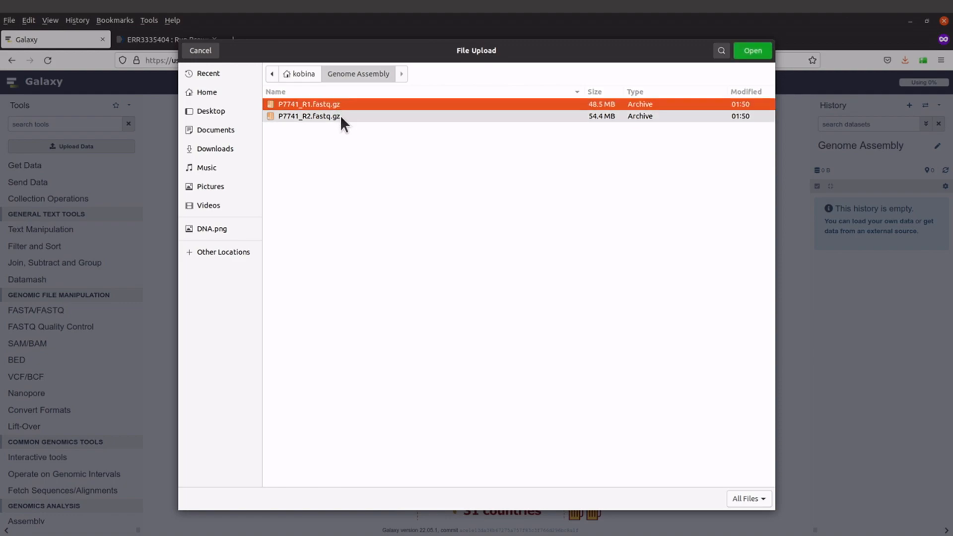
click(752, 50)
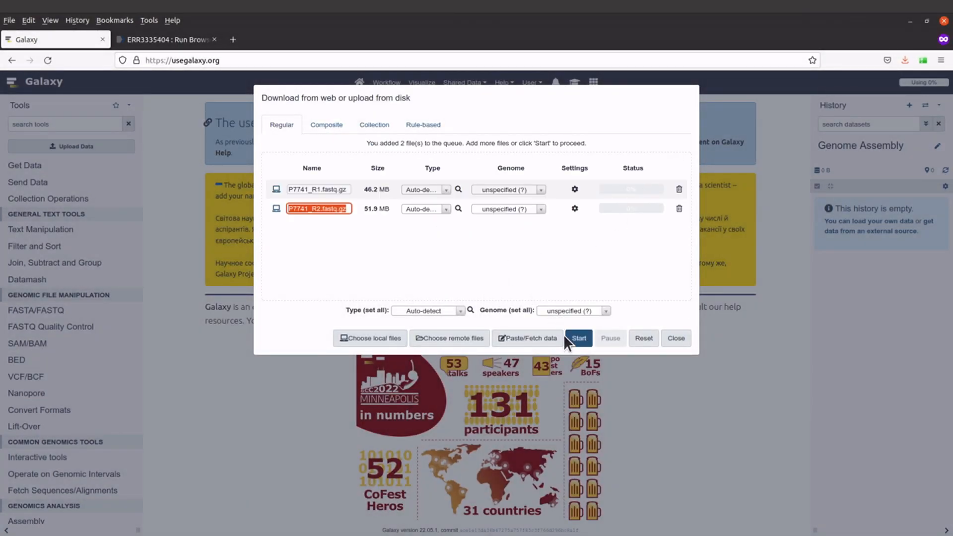
click(472, 321)
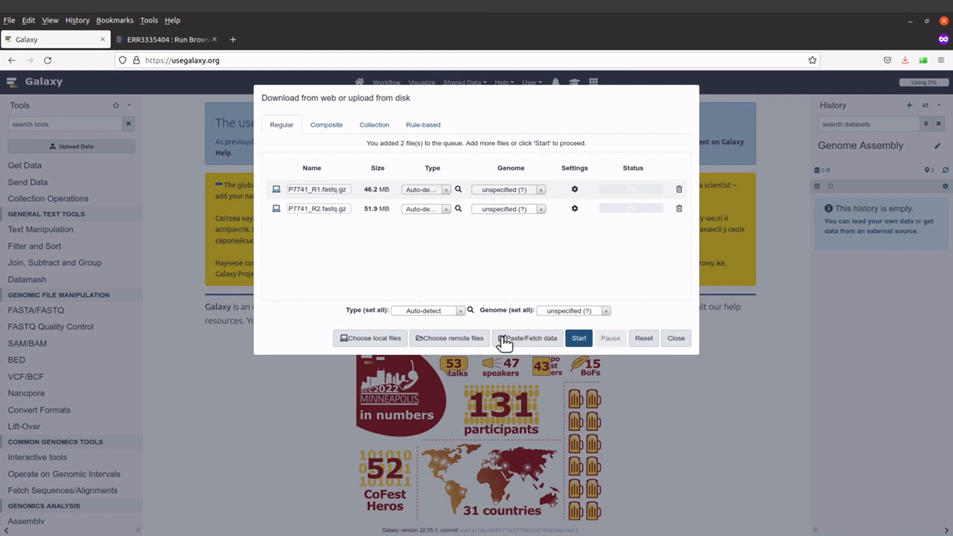
Add a web-fetch entry to the upload queue using the EBI link for P7741_R2.fastq.gz copied from the run's data access page.
click(538, 340)
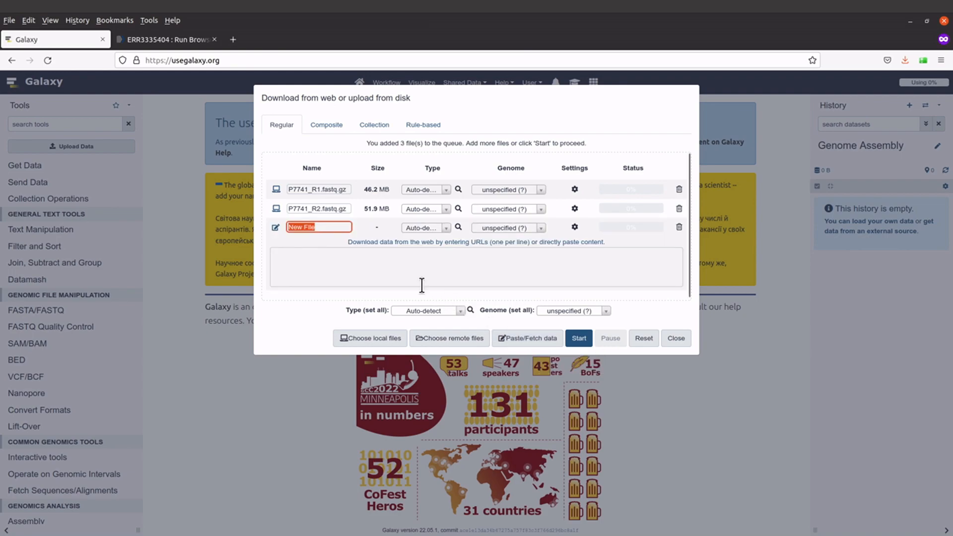
click(327, 228)
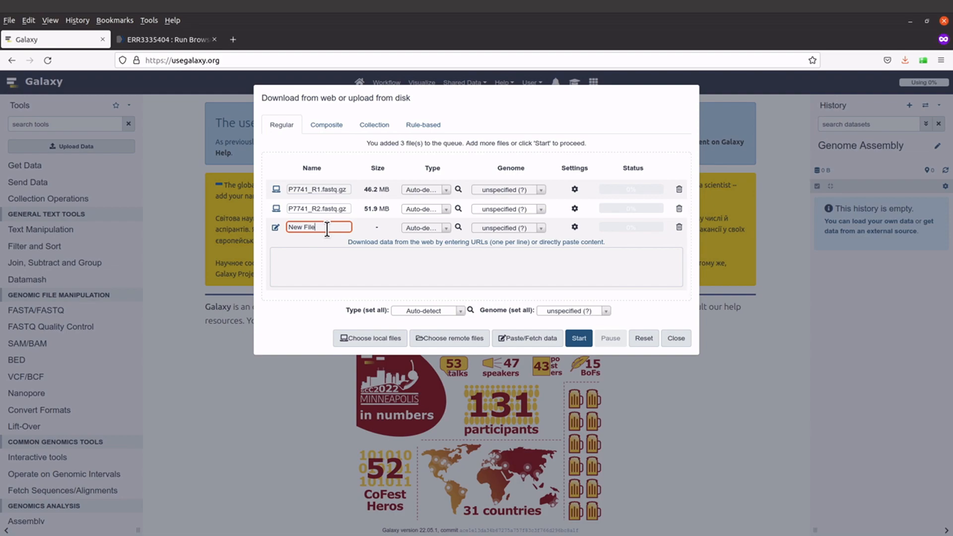
click(347, 263)
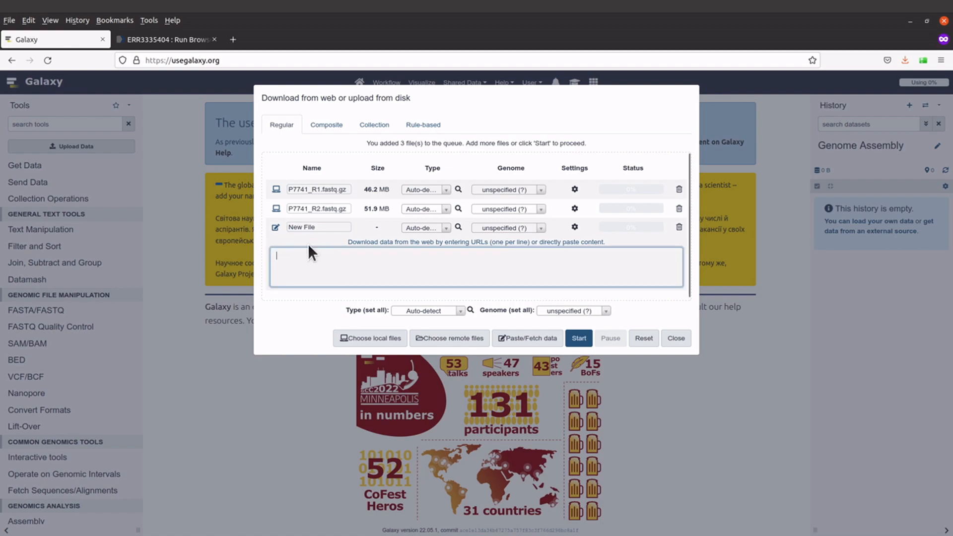
click(183, 42)
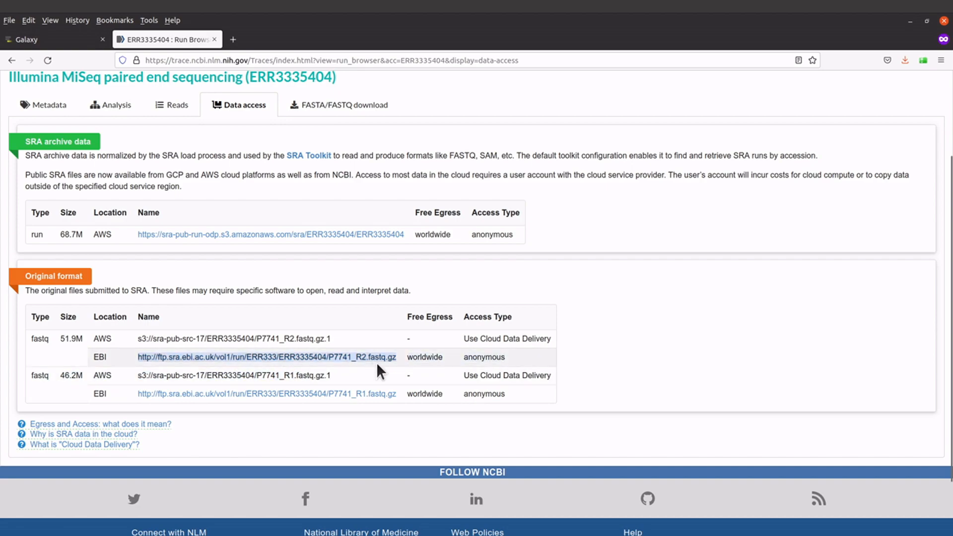
drag(137, 357, 398, 362)
key(ctrl+c)
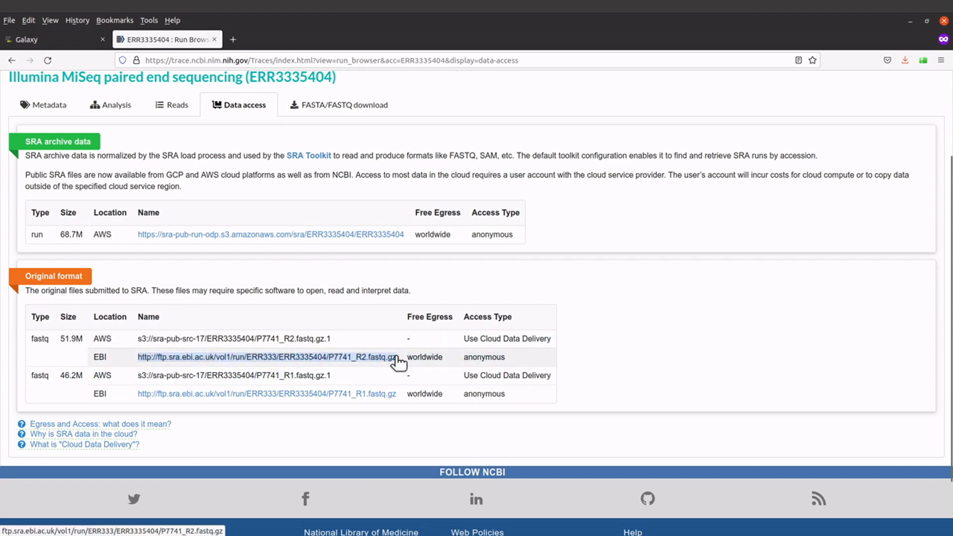
right_click(397, 357)
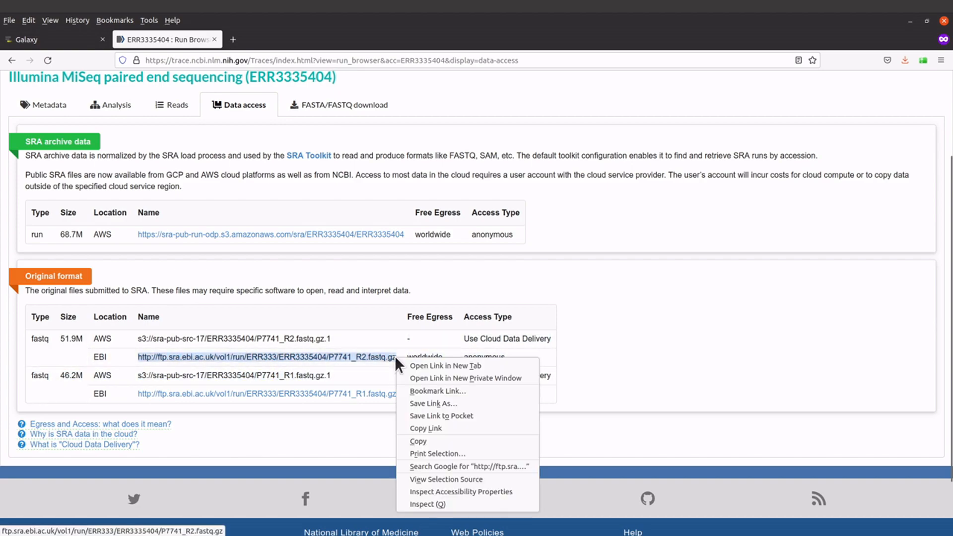
click(425, 430)
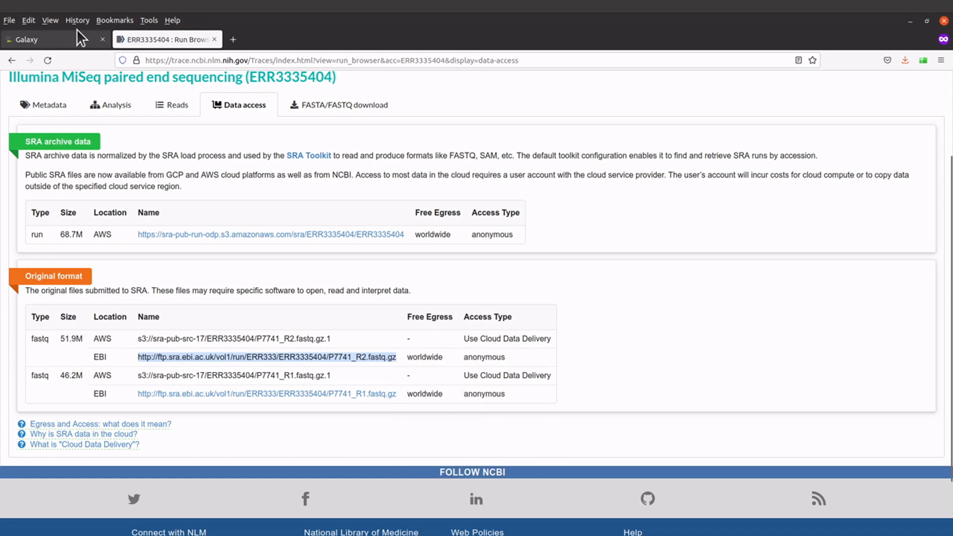
click(64, 38)
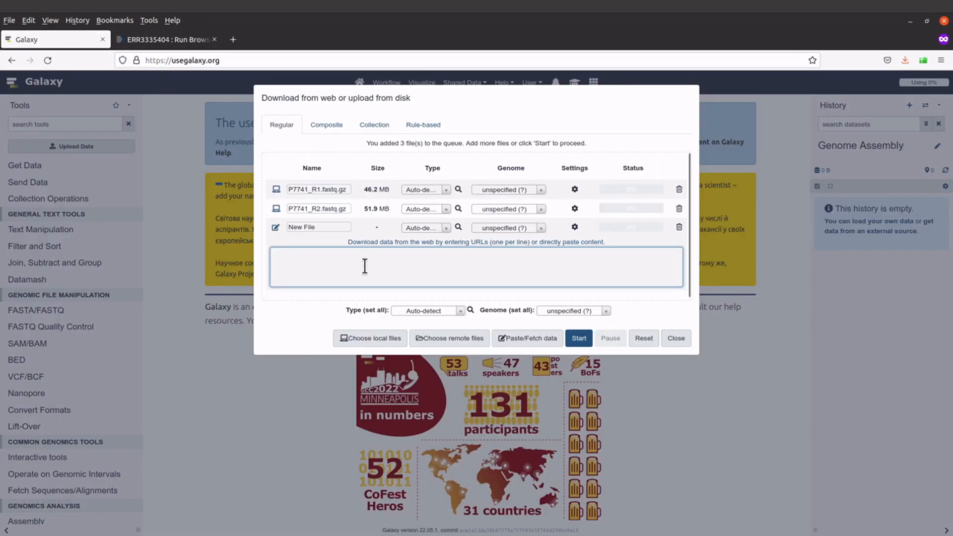
key(ctrl+v)
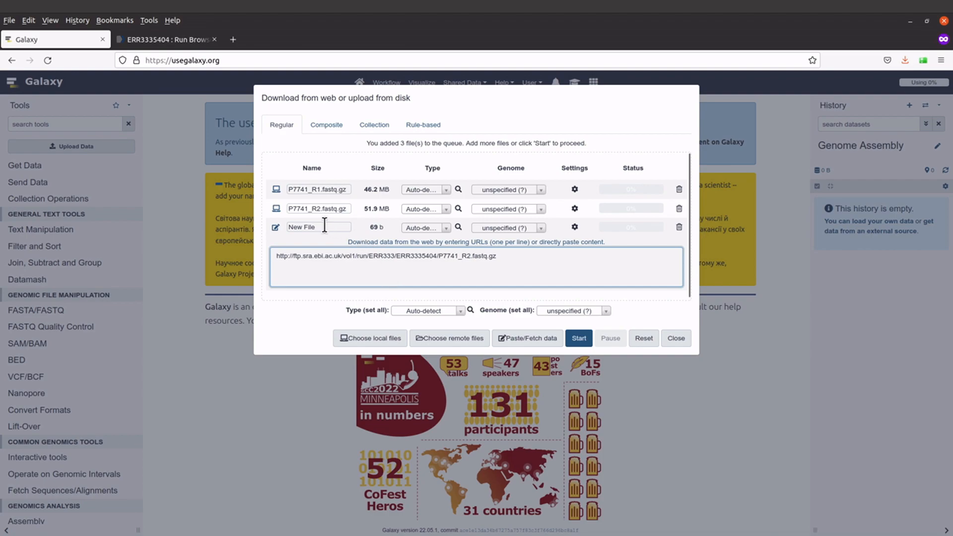
Name the web-fetch entry for the R2 reads "P_R2".
drag(324, 227, 286, 223)
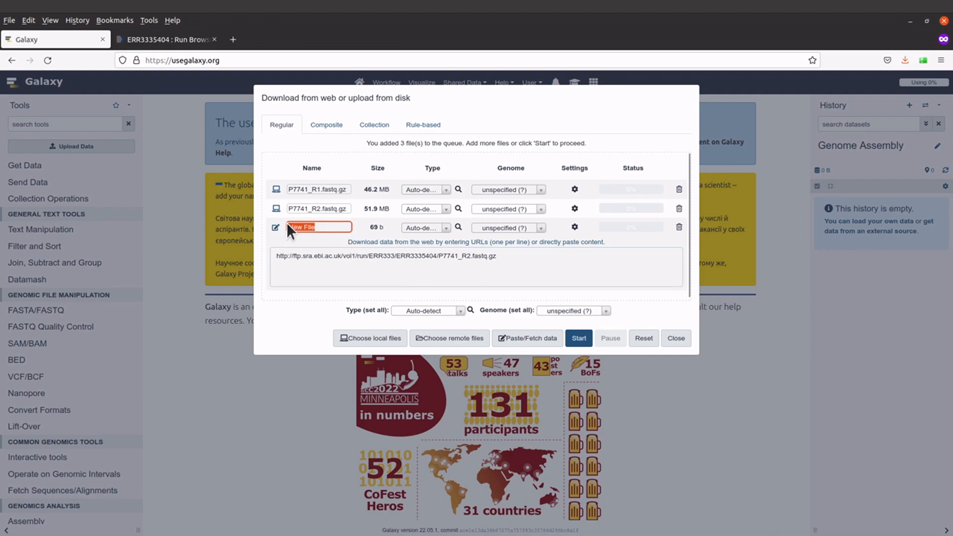
text(P)
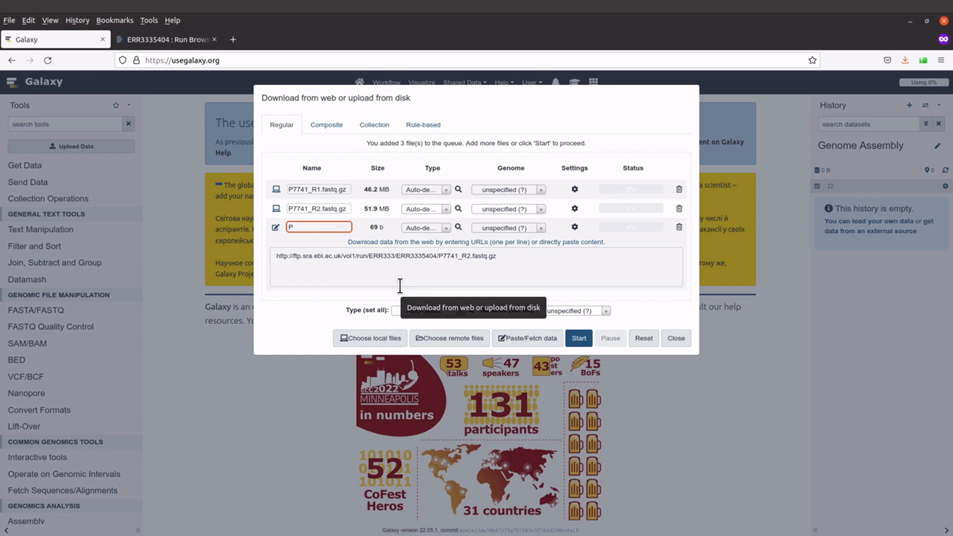
text(_R)
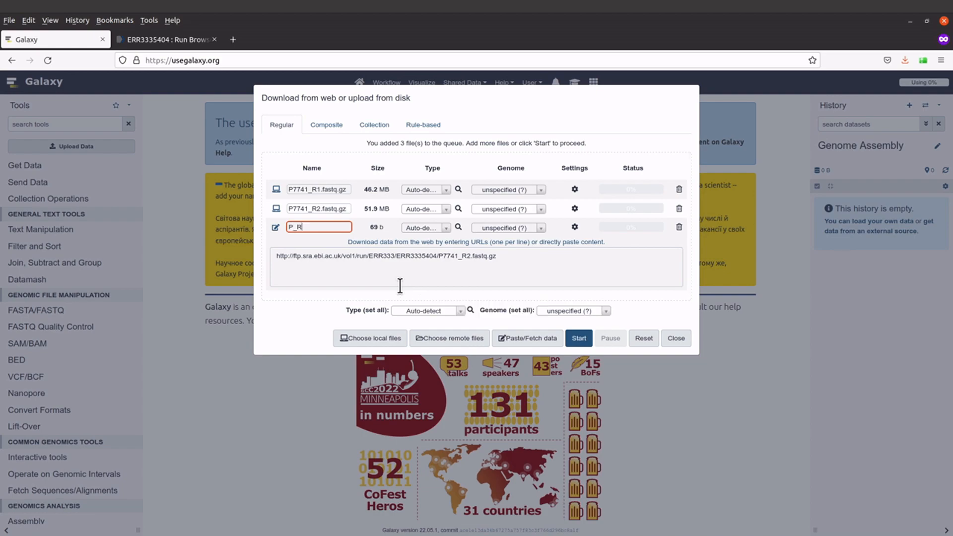
text(2)
click(554, 270)
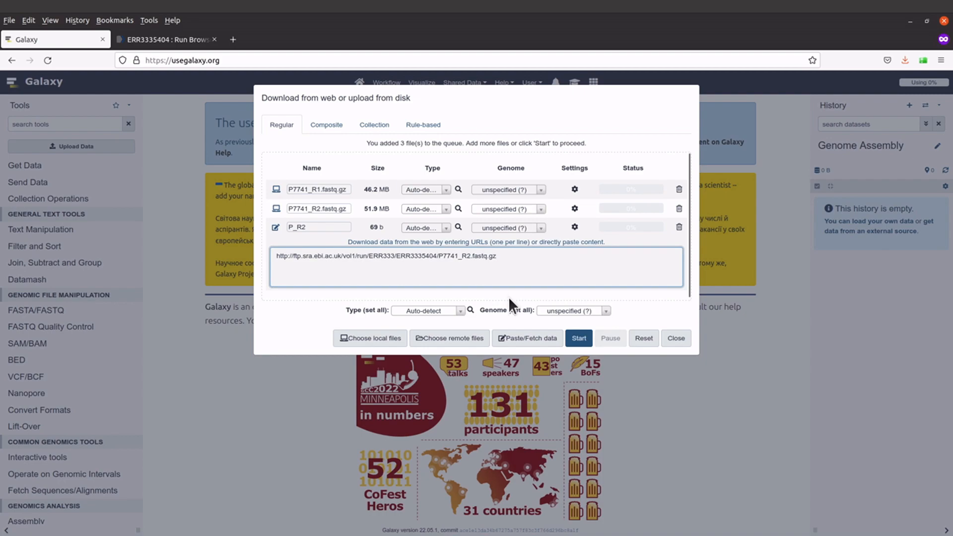
Add a second web-fetch entry to the upload queue using the EBI link for P7741_R1.fastq.gz from the run's page.
click(546, 341)
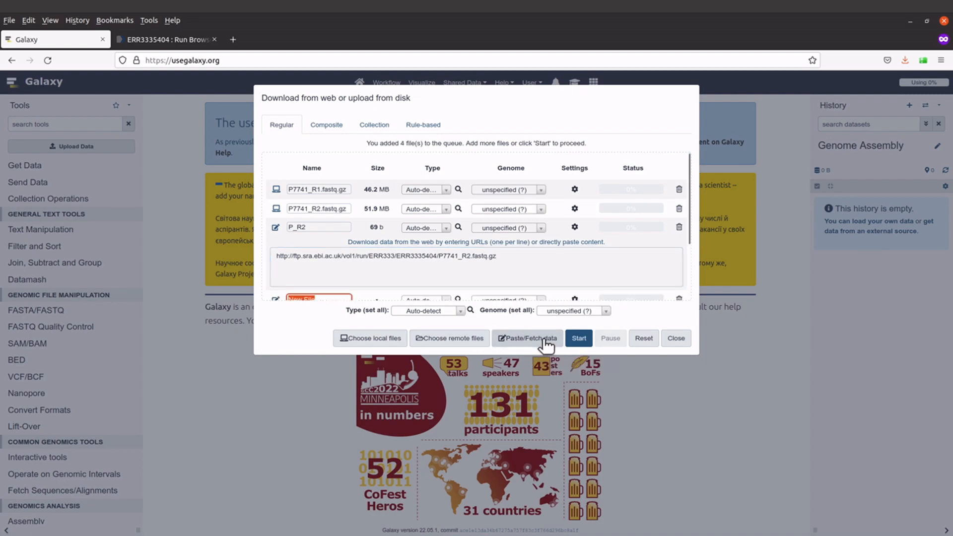
scroll(488, 287, down, 3)
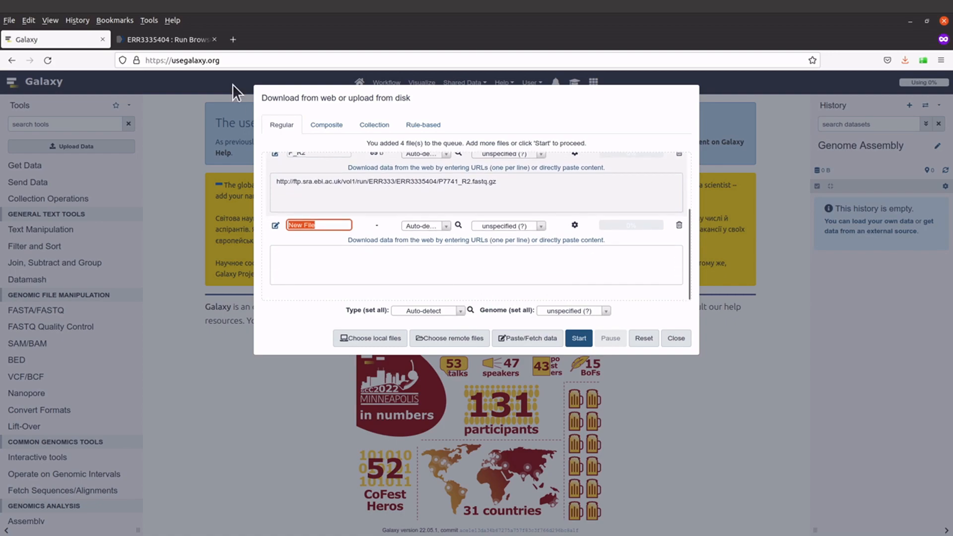
click(186, 45)
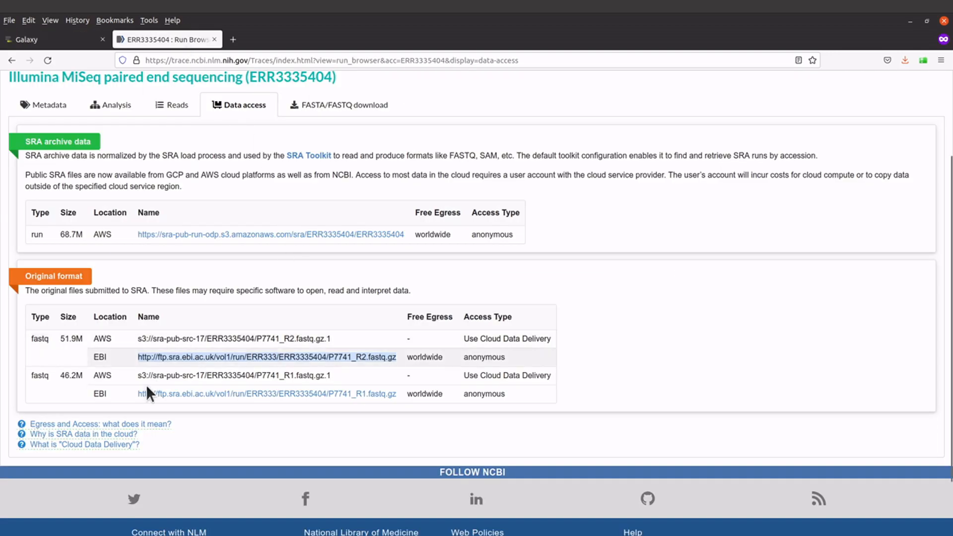
drag(132, 392, 379, 394)
right_click(379, 395)
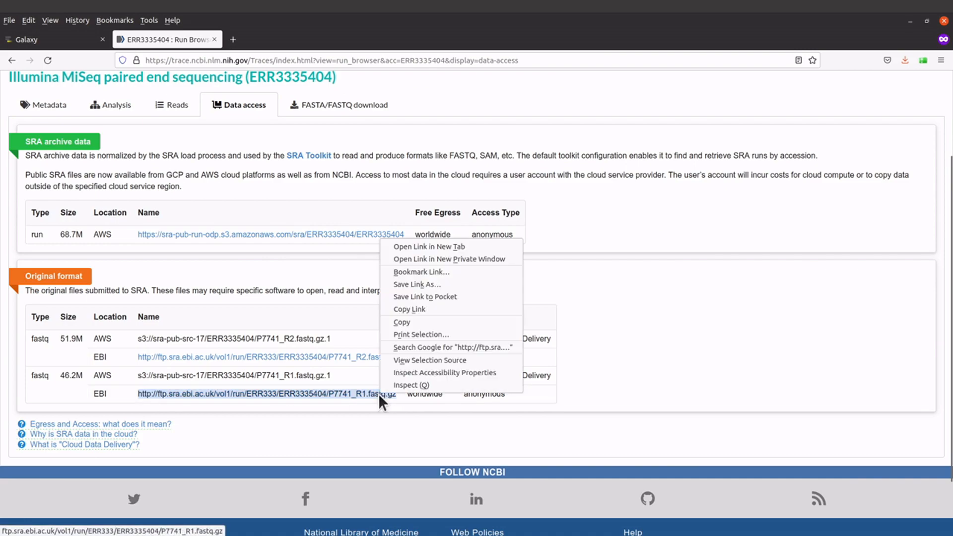
click(413, 312)
click(70, 42)
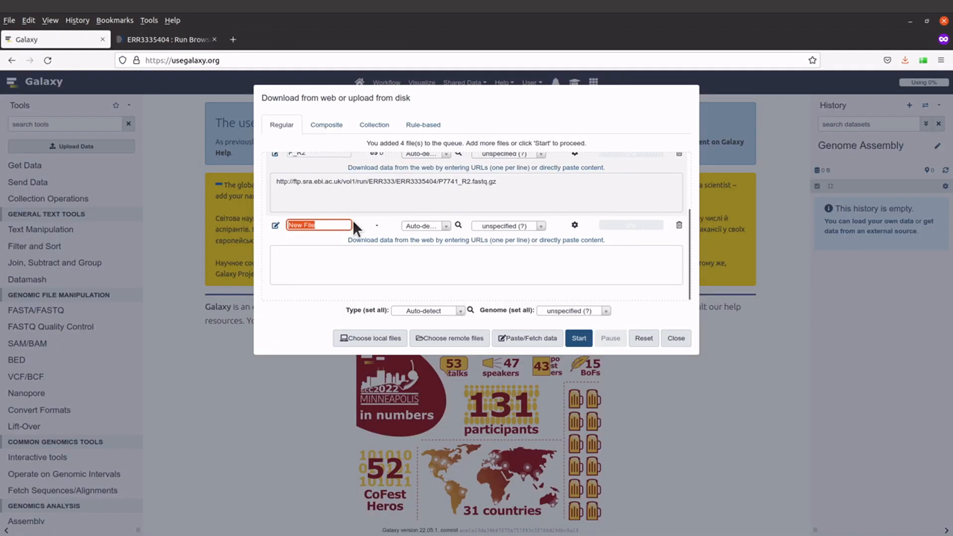
click(353, 263)
key(ctrl+v)
Name the web-fetch entry for the R1 reads "P_R1".
click(294, 222)
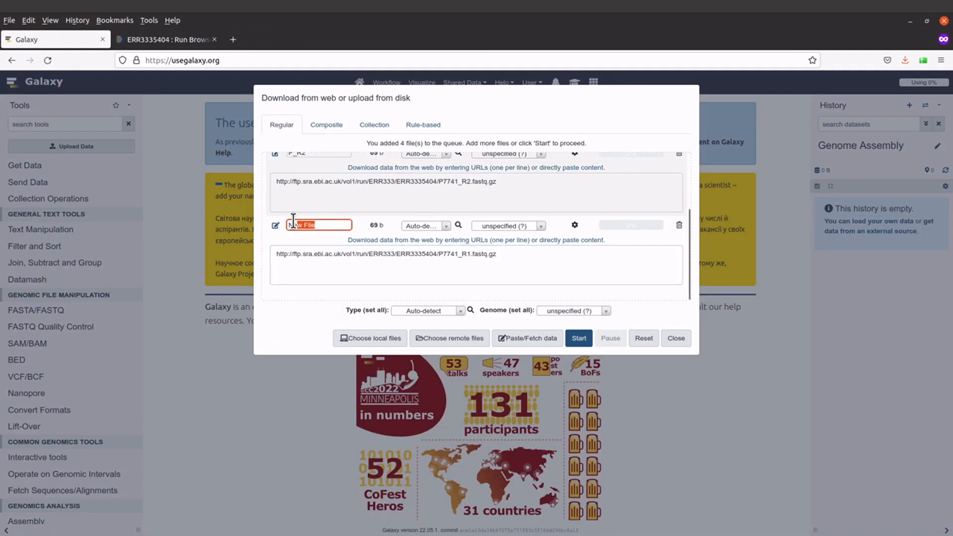
text(F)
text(_R)
text(1)
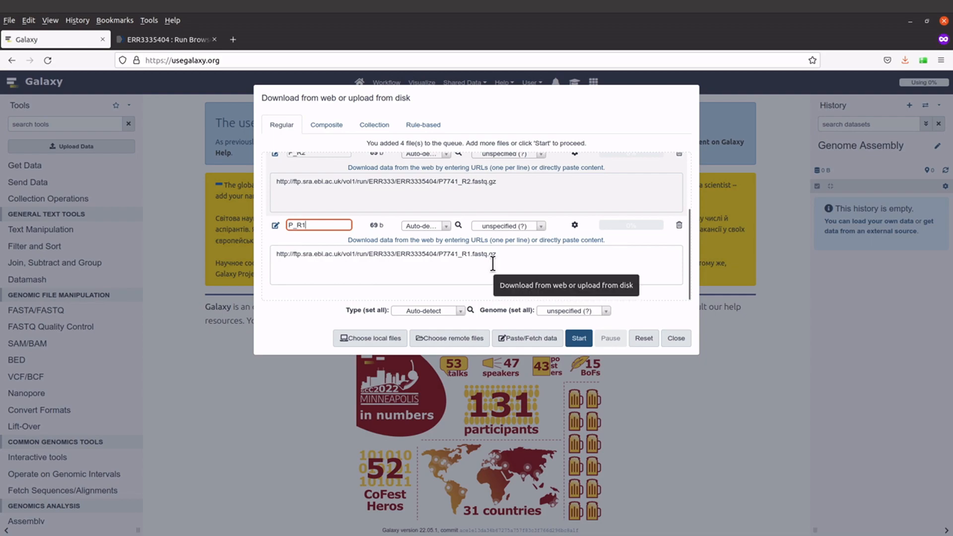
scroll(500, 189, up, 2)
scroll(500, 188, up, 1)
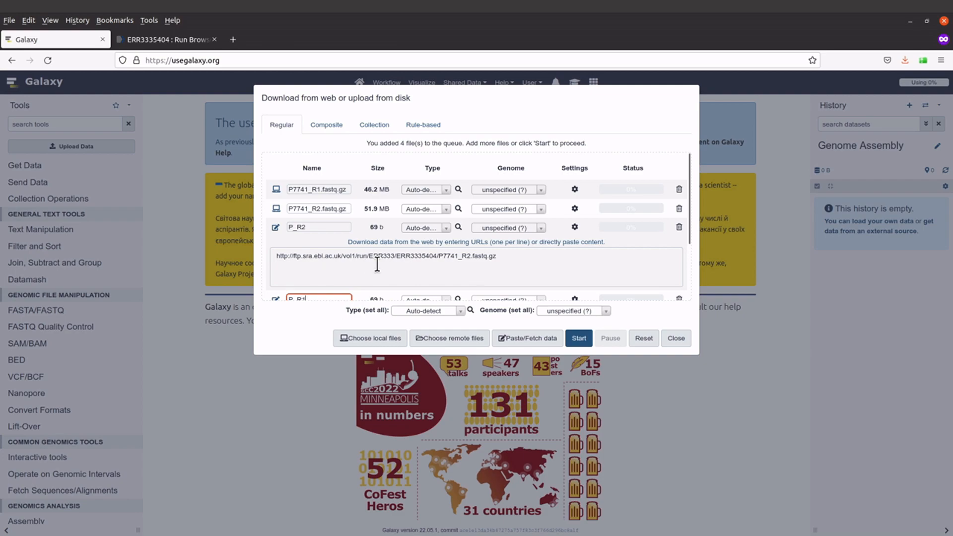
Start uploading the four queued read files to the Genome Assembly history and close the upload dialog when they finish.
scroll(376, 263, down, 3)
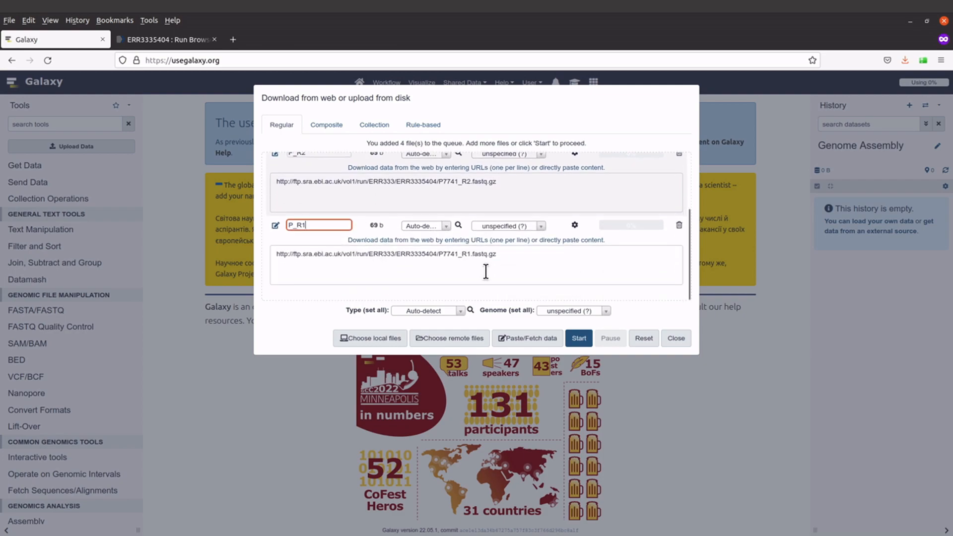
click(635, 243)
click(583, 338)
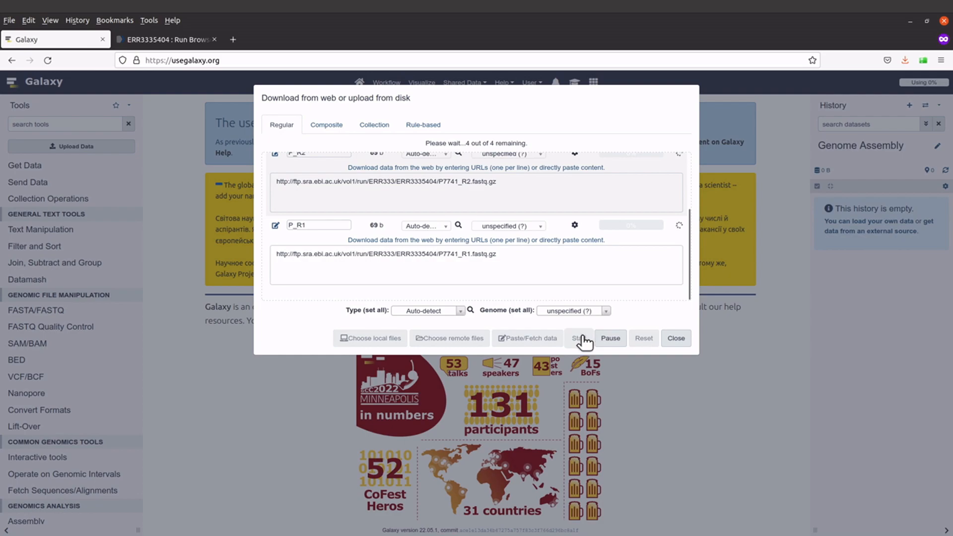
scroll(577, 278, up, 3)
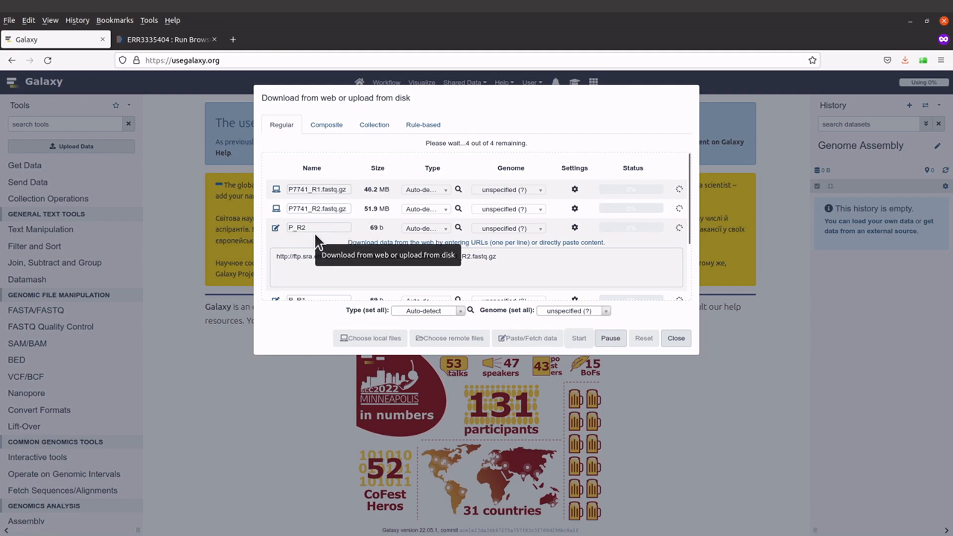
scroll(335, 269, down, 3)
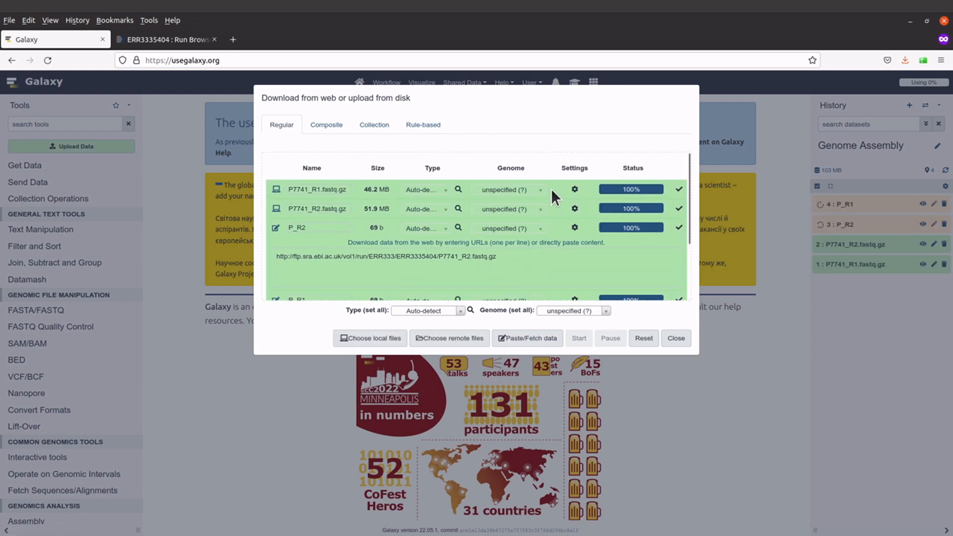
click(685, 339)
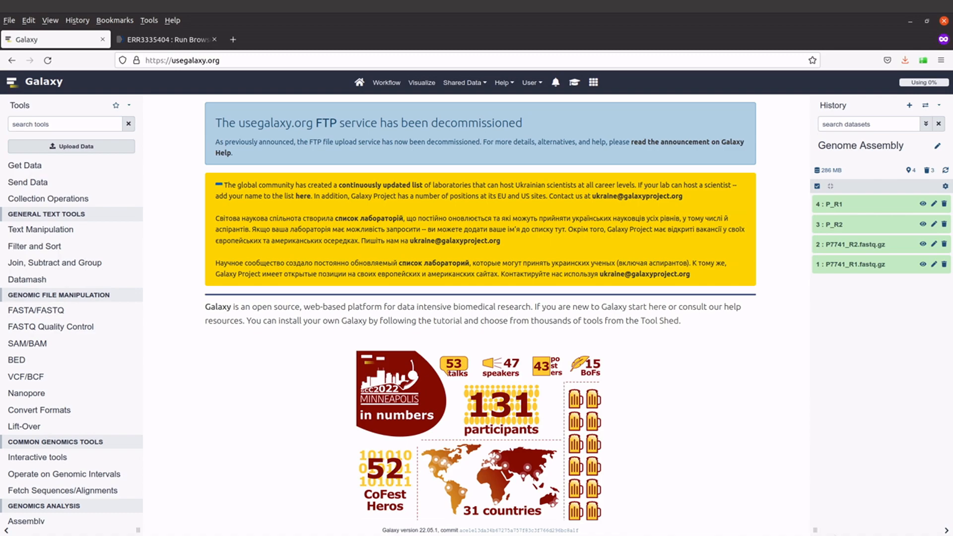
Search the tools for "fastqc" and open the FastQC Read Quality reports tool.
click(88, 123)
text(f)
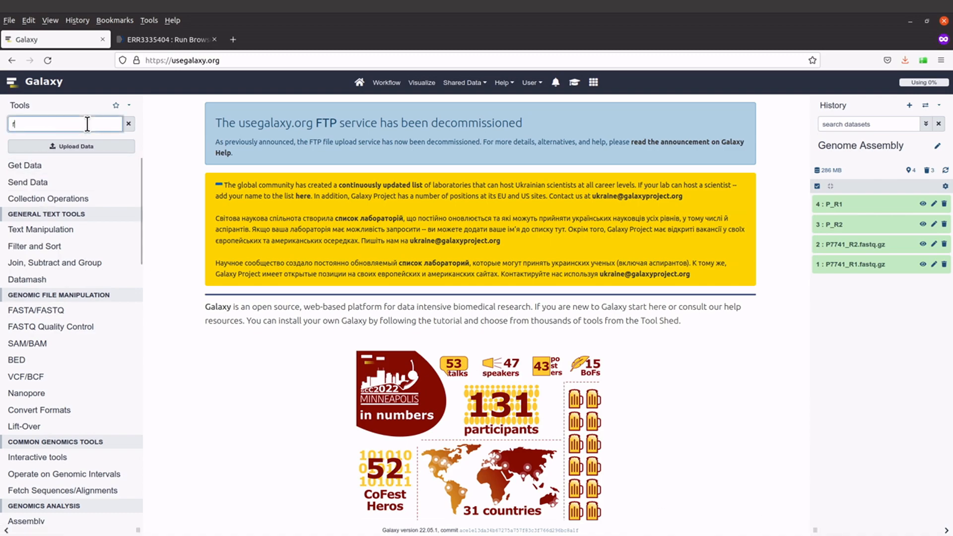
text(astqc)
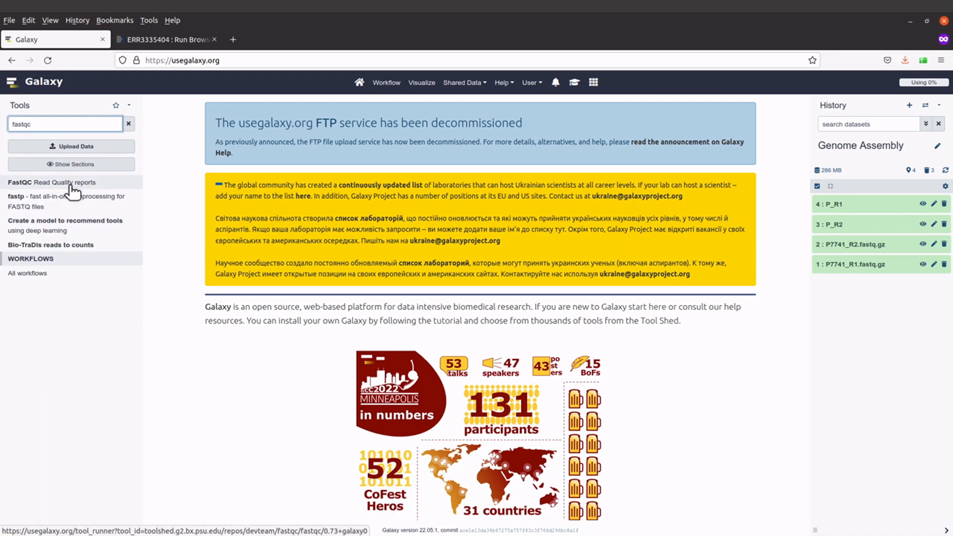
click(78, 187)
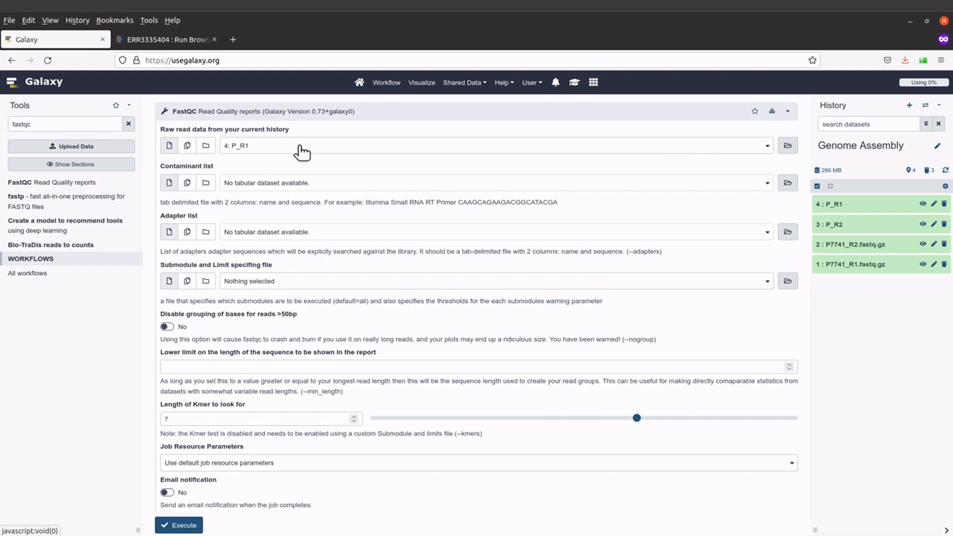
Run FastQC in batch mode on P7741_R1.fastq.gz and P7741_R2.fastq.gz, keeping the default settings.
click(187, 146)
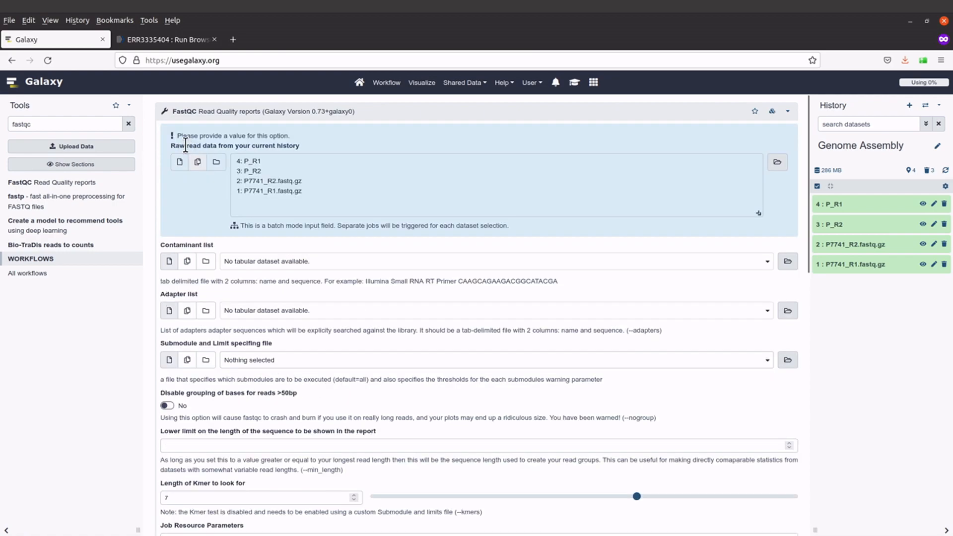
click(297, 180)
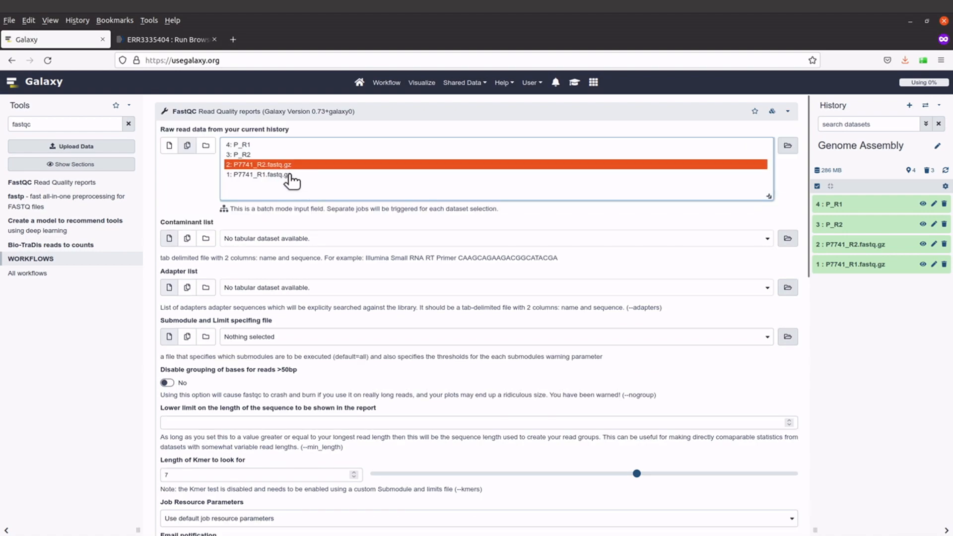
ctrl+click(292, 175)
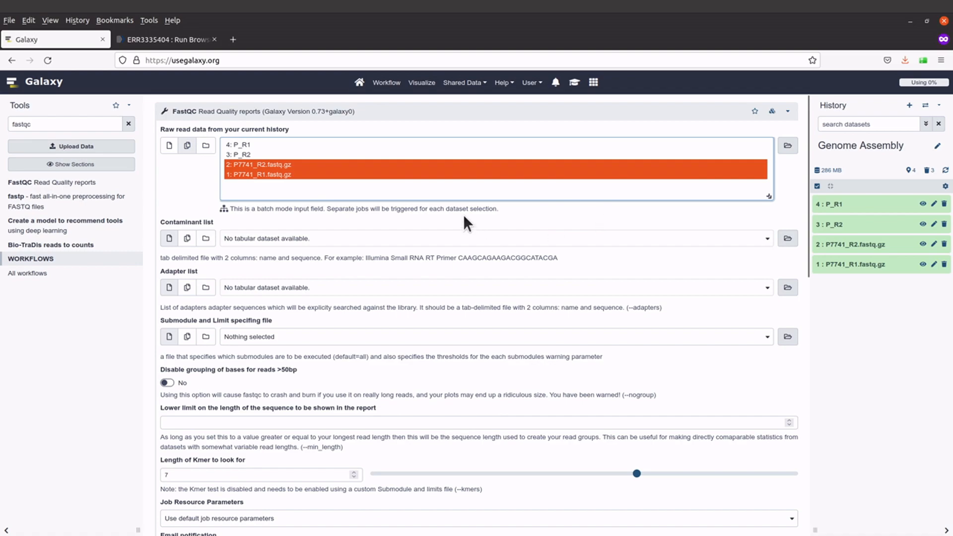
scroll(491, 258, down, 4)
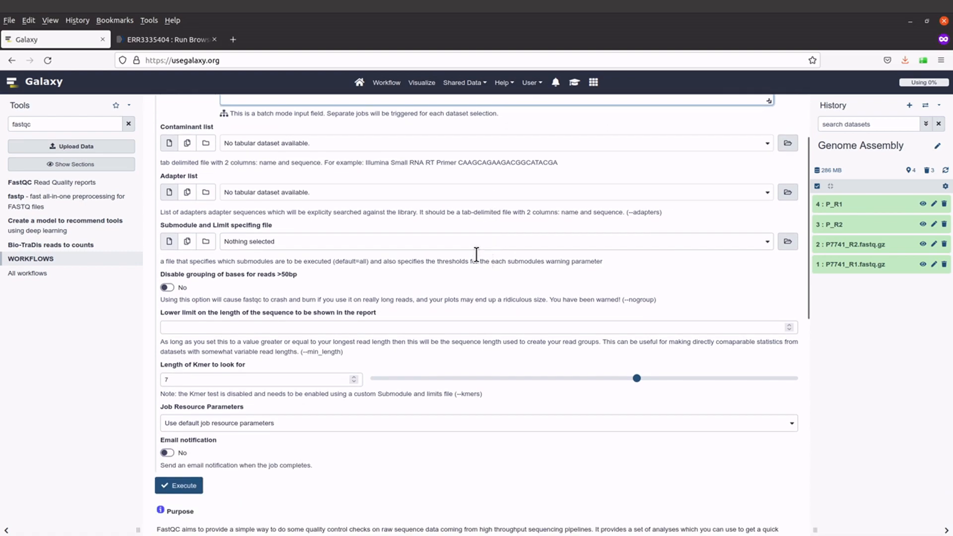
scroll(377, 228, up, 5)
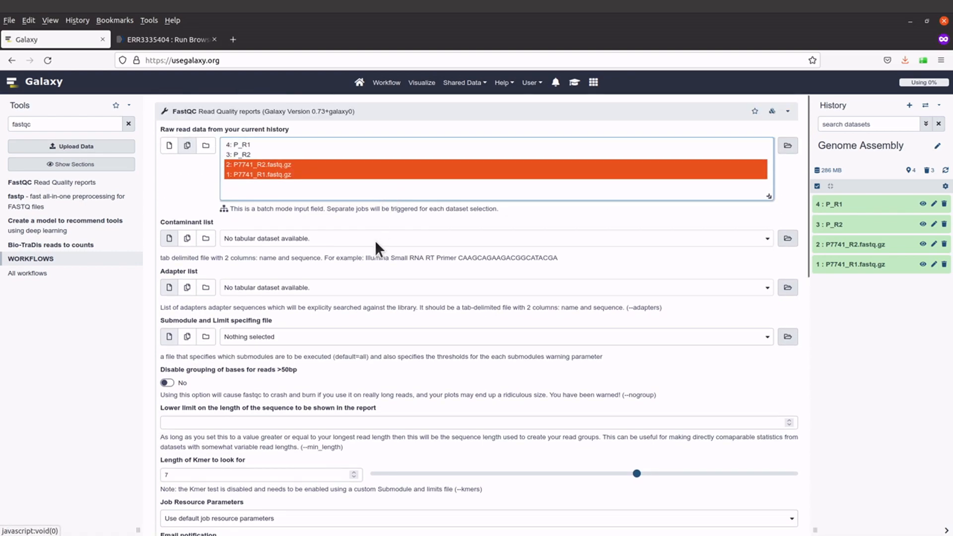
scroll(371, 287, down, 7)
scroll(372, 287, down, 2)
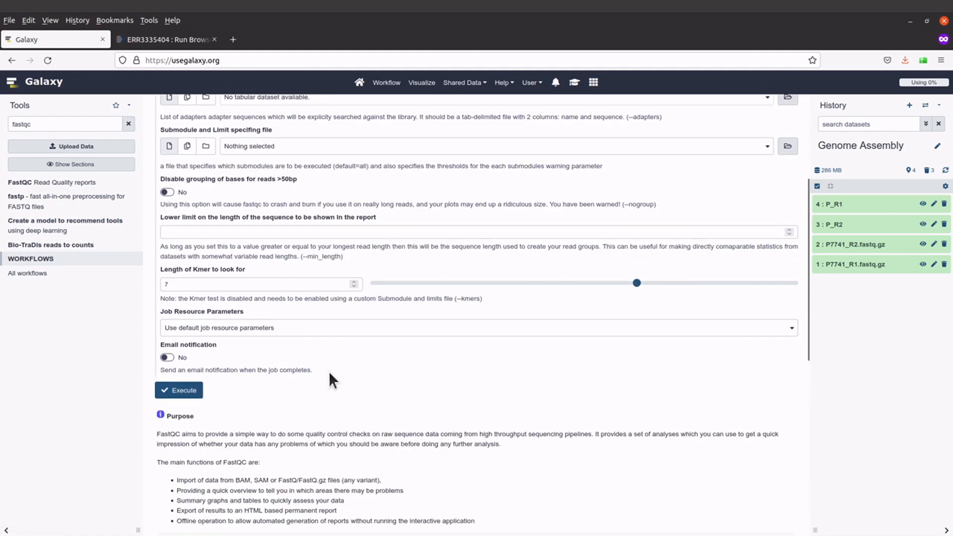
click(189, 392)
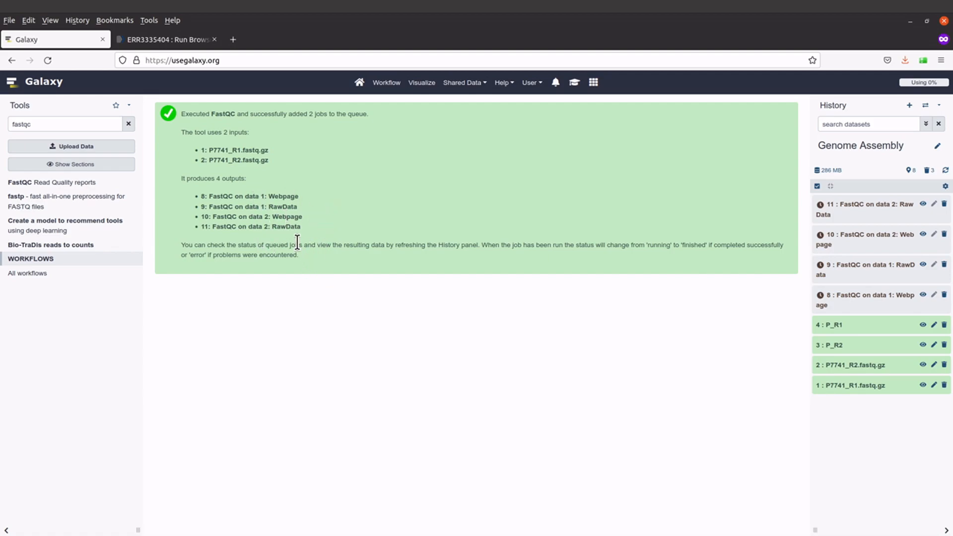
Reload the page and examine the job status of the FastQC outputs in the history.
click(43, 64)
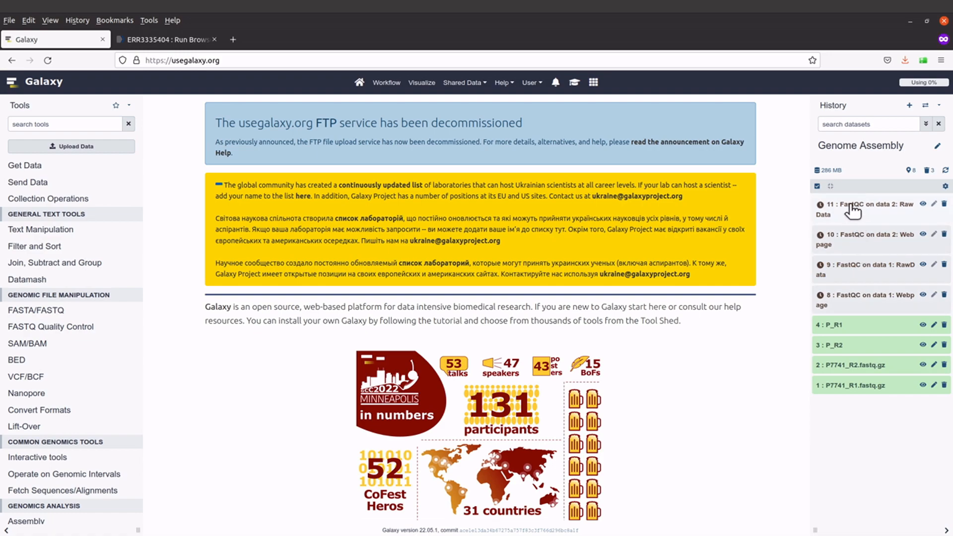
click(922, 204)
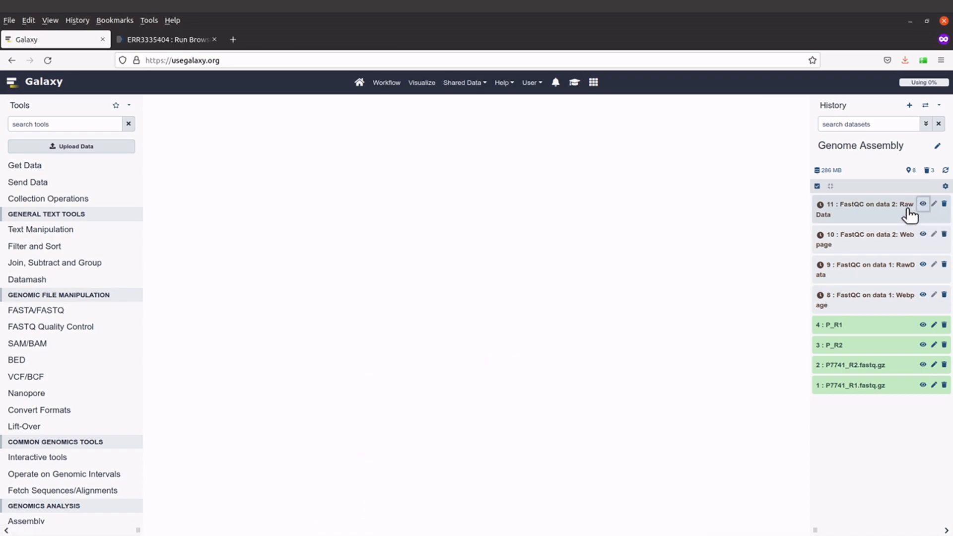
click(885, 205)
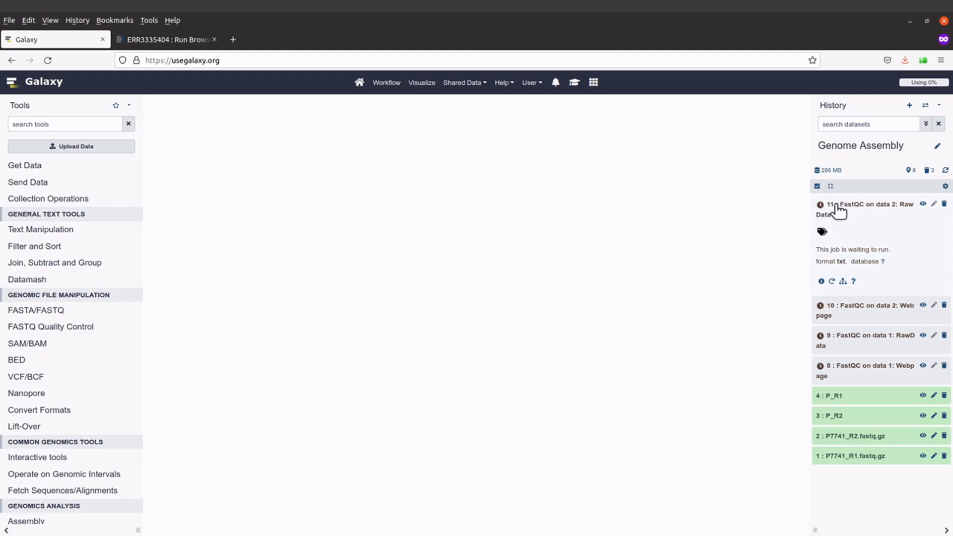
click(863, 308)
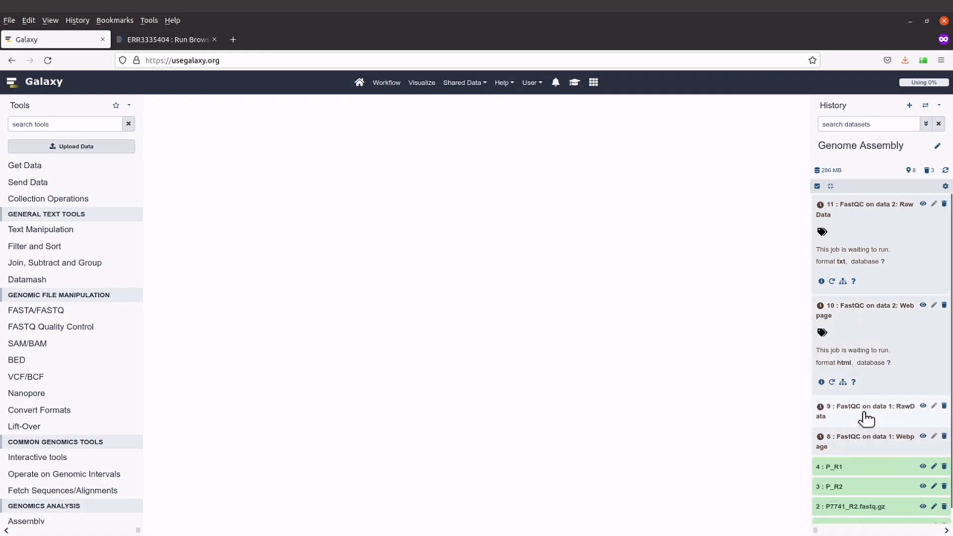
click(867, 411)
scroll(866, 410, down, 2)
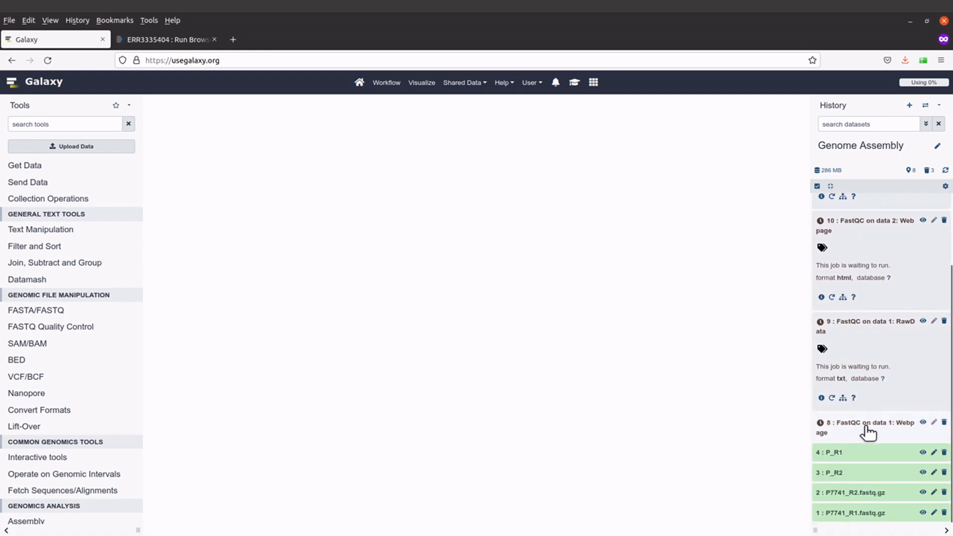
click(867, 428)
click(867, 432)
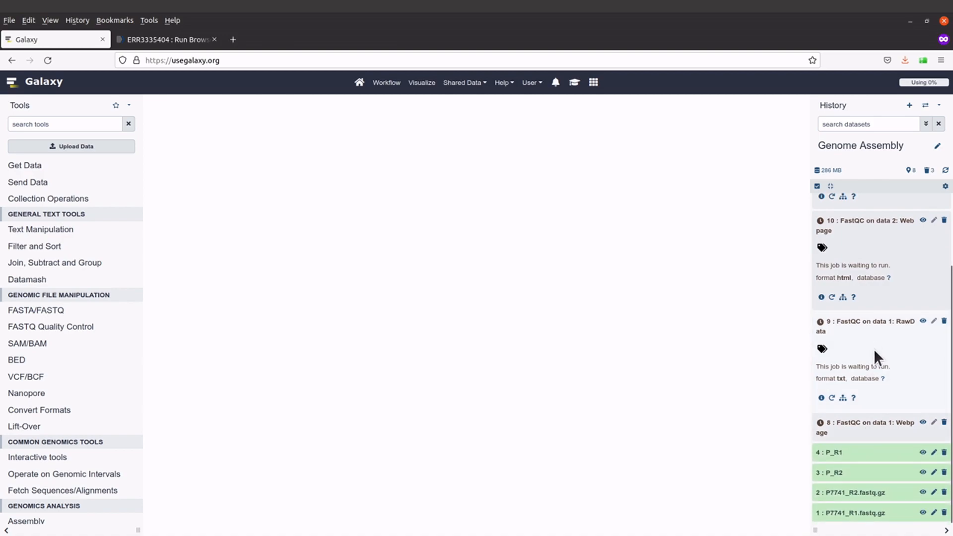
click(868, 323)
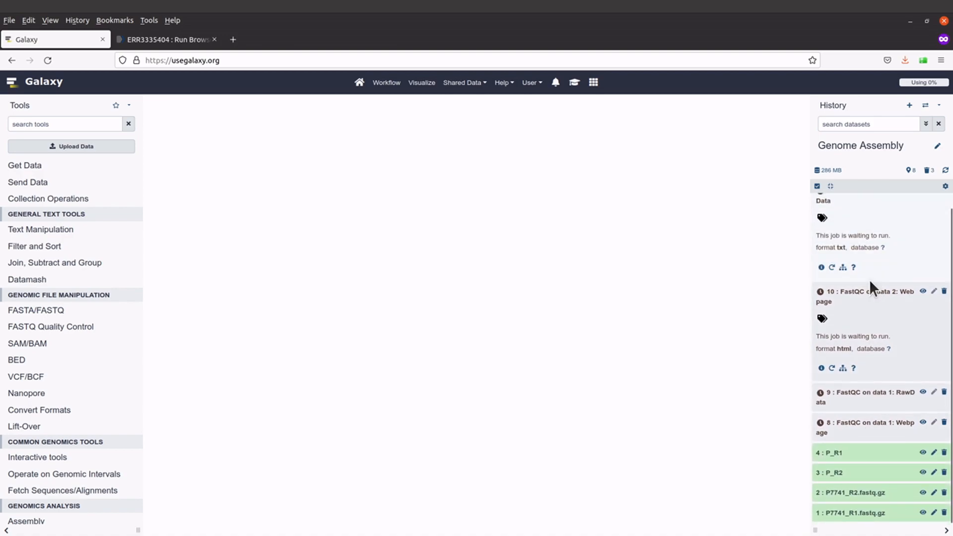
click(871, 298)
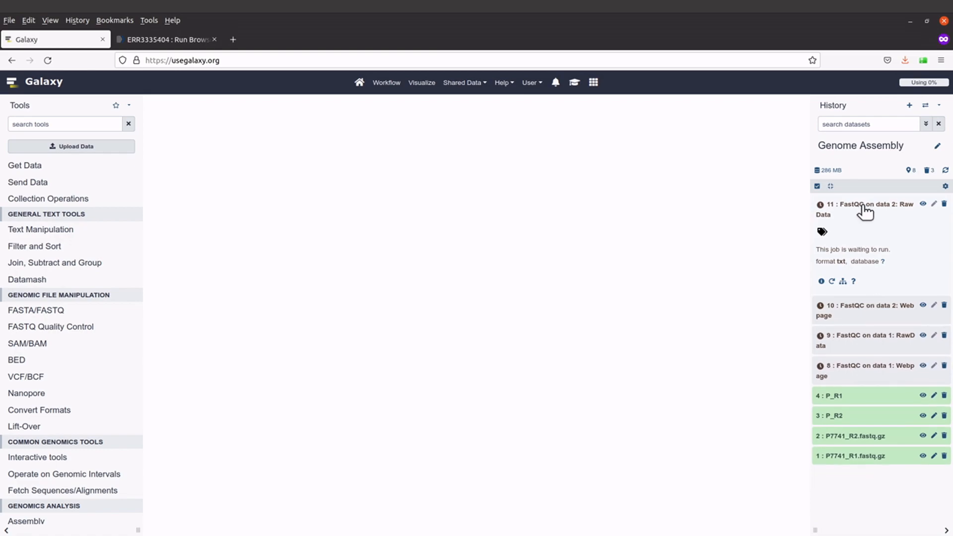
click(864, 211)
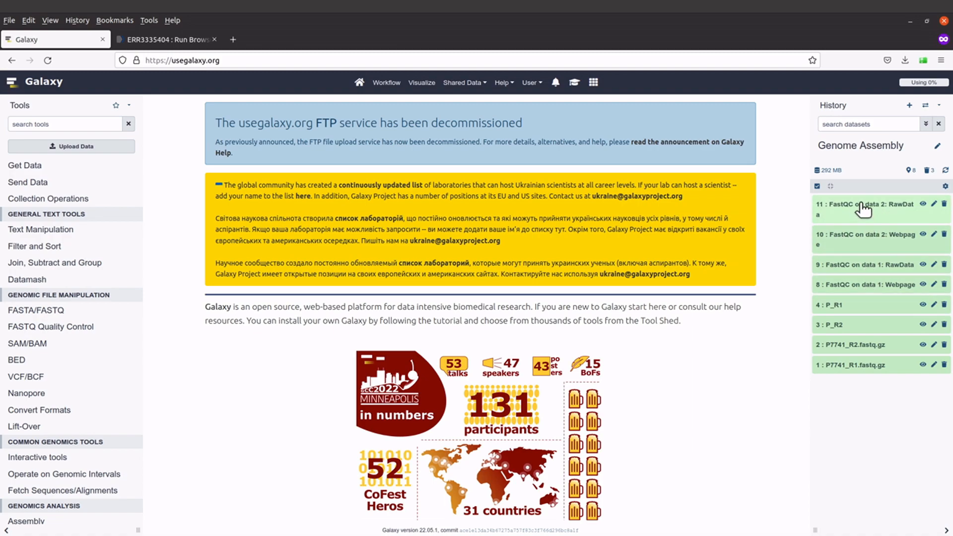
Download the FastQC on data 2 Webpage report as FastQC_on_data_2__Webpage.zip into the FASTQC_REPORTS folder.
click(866, 242)
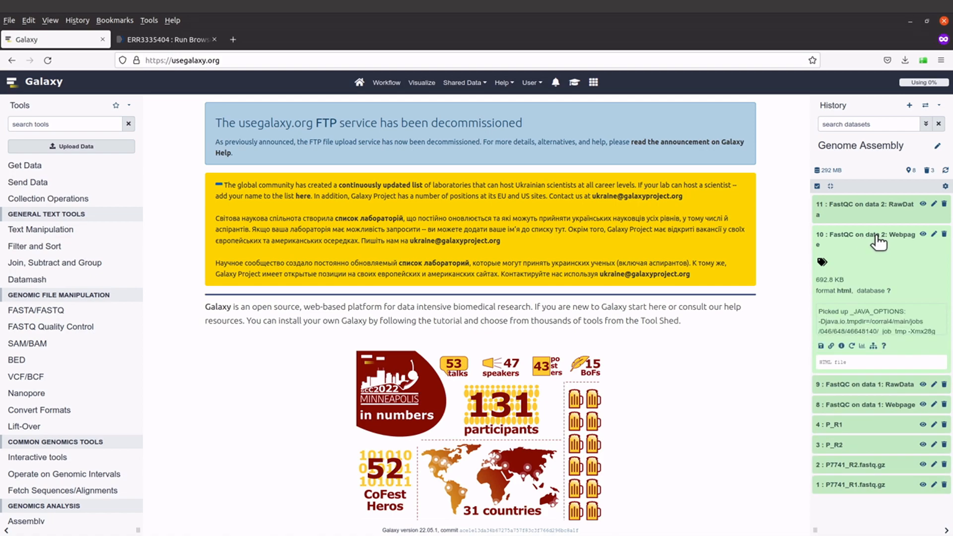
click(877, 242)
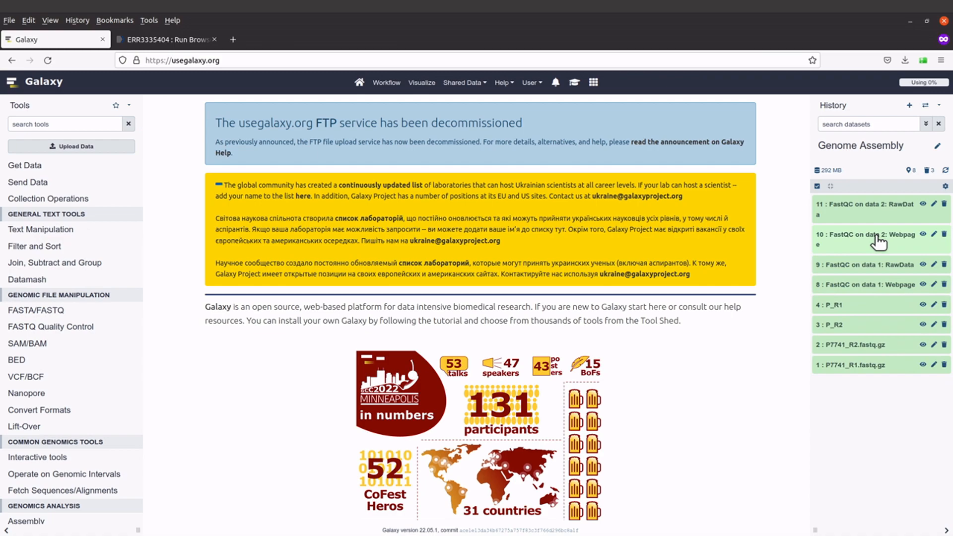
click(877, 242)
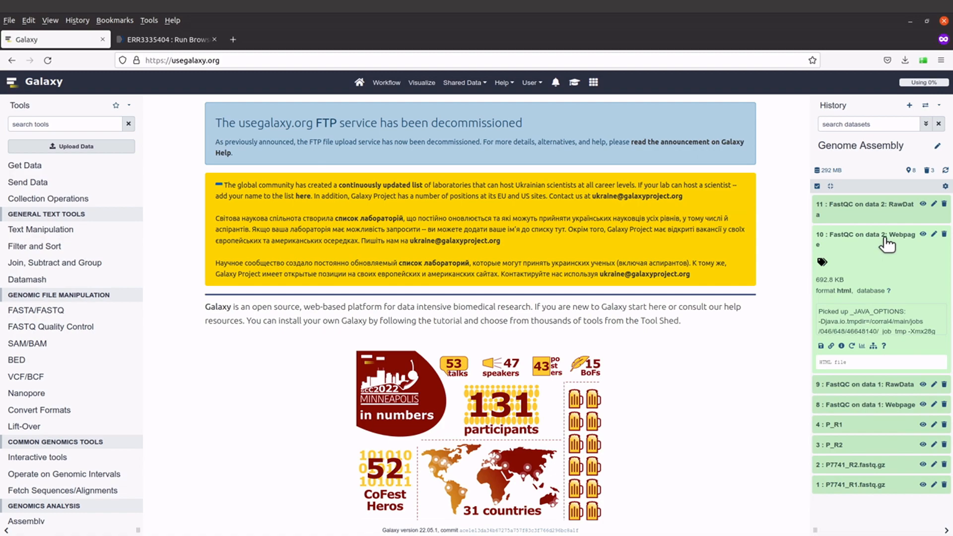
click(820, 346)
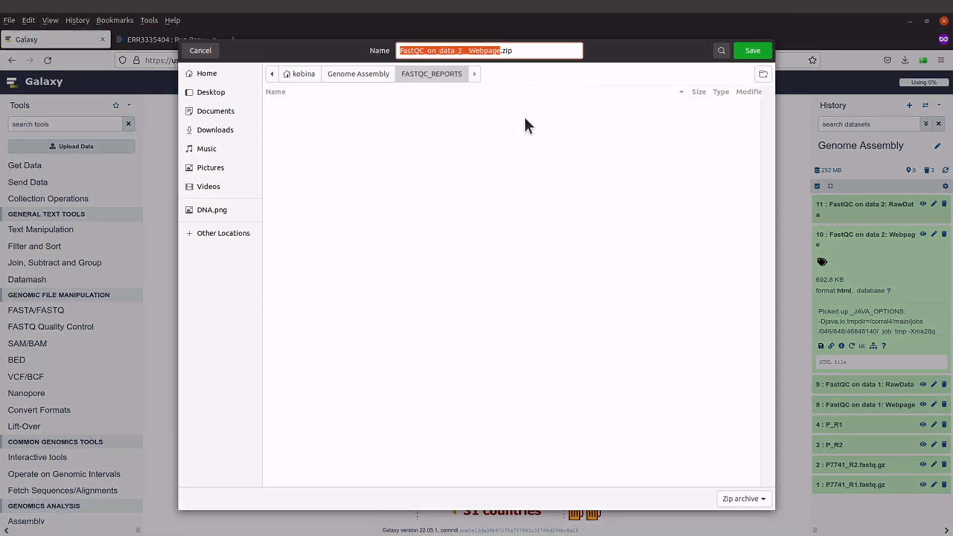
click(757, 51)
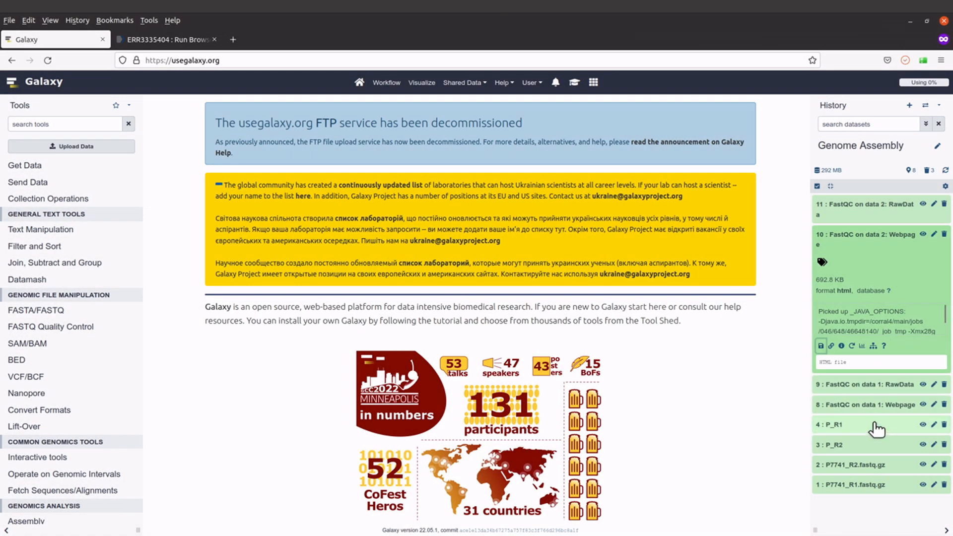
Download the FastQC on data 1 Webpage report as FastQC_on_data_1__Webpage.zip into the FASTQC_REPORTS folder.
click(883, 406)
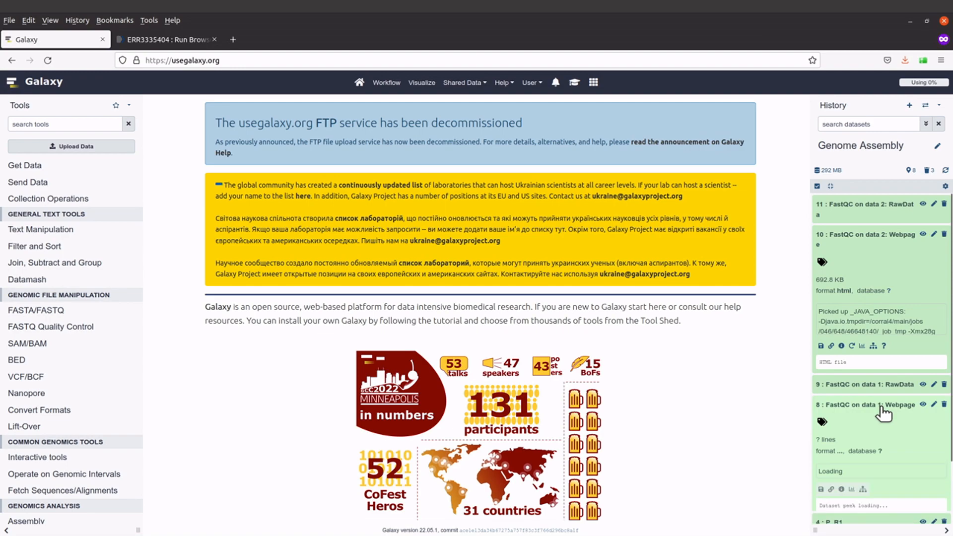
scroll(879, 406, down, 2)
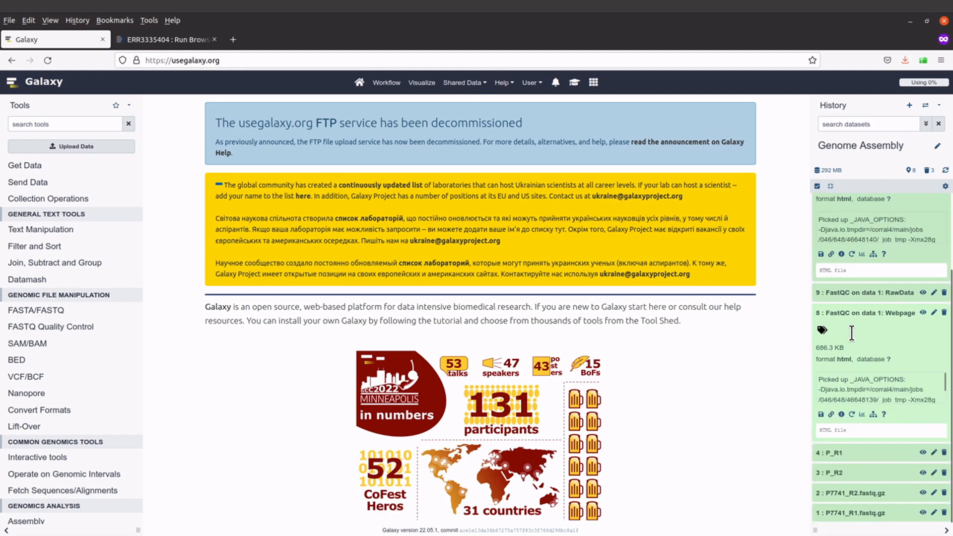
click(820, 414)
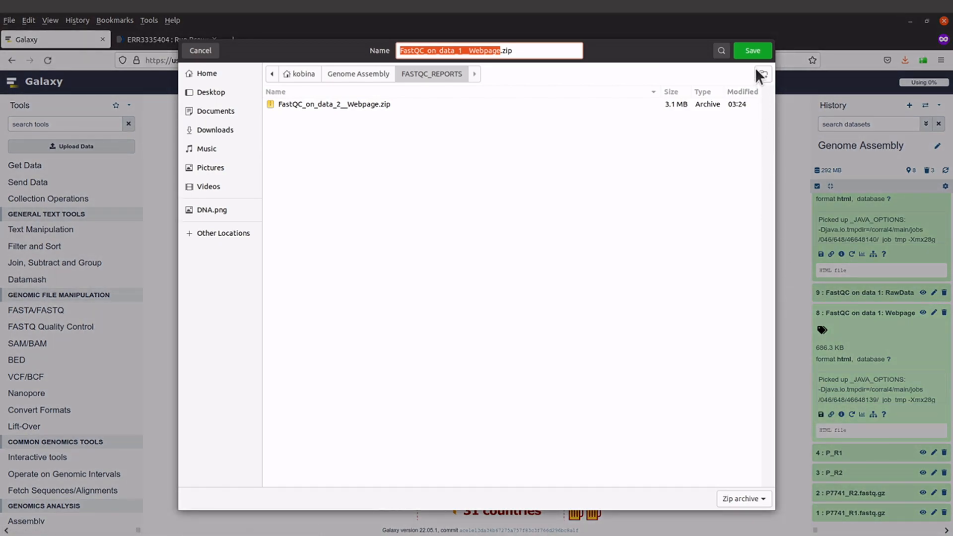
click(752, 50)
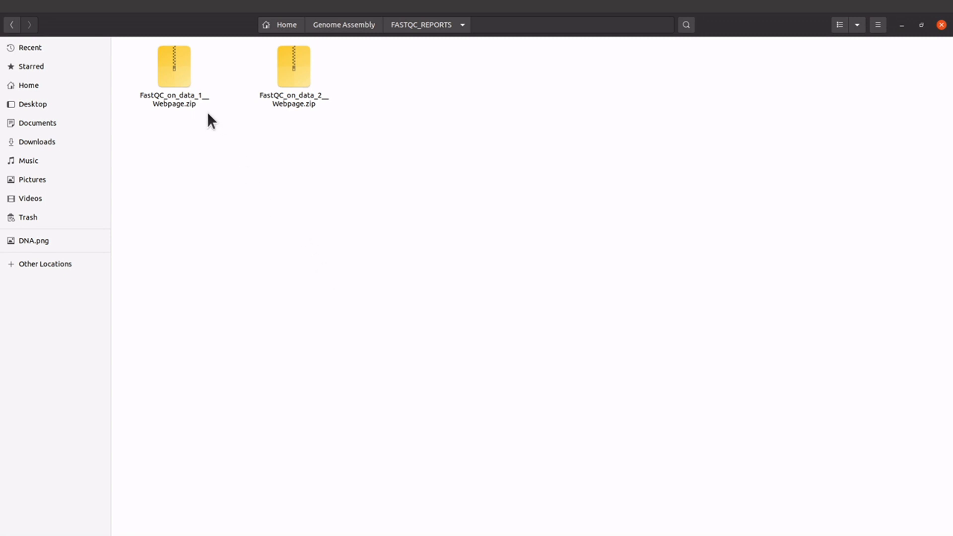
Open FastQC_on_data_1__Webpage.zip from the FASTQC_REPORTS folder, close the duplicate archive window and move the remaining one clear of the files.
double_click(183, 88)
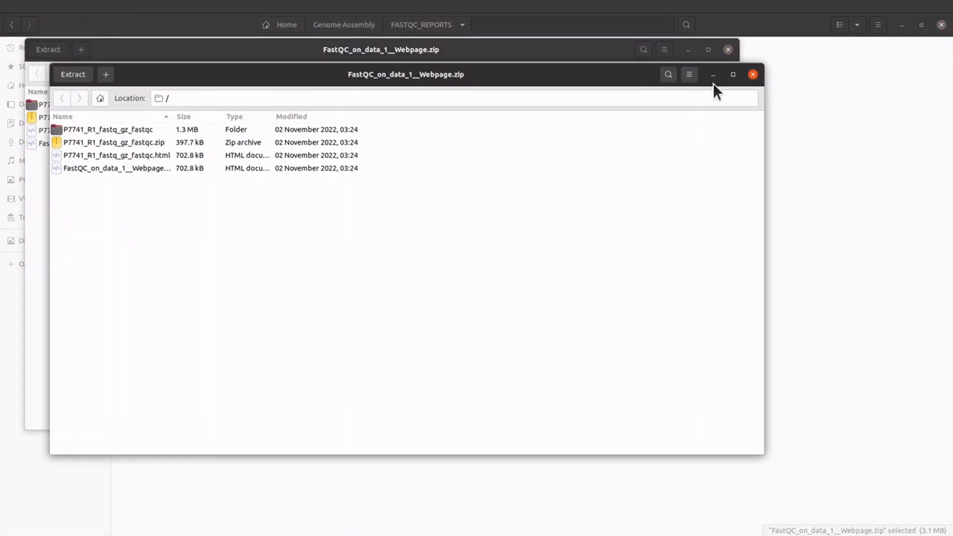
click(752, 75)
drag(453, 59, 524, 160)
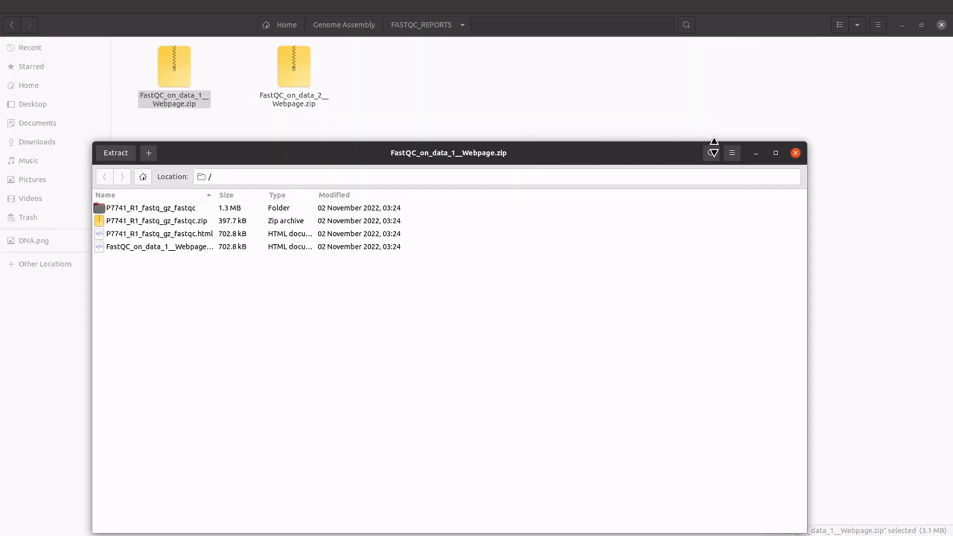
Close the FastQC_on_data_1__Webpage.zip archive window and clear the file selection in the folder.
click(792, 153)
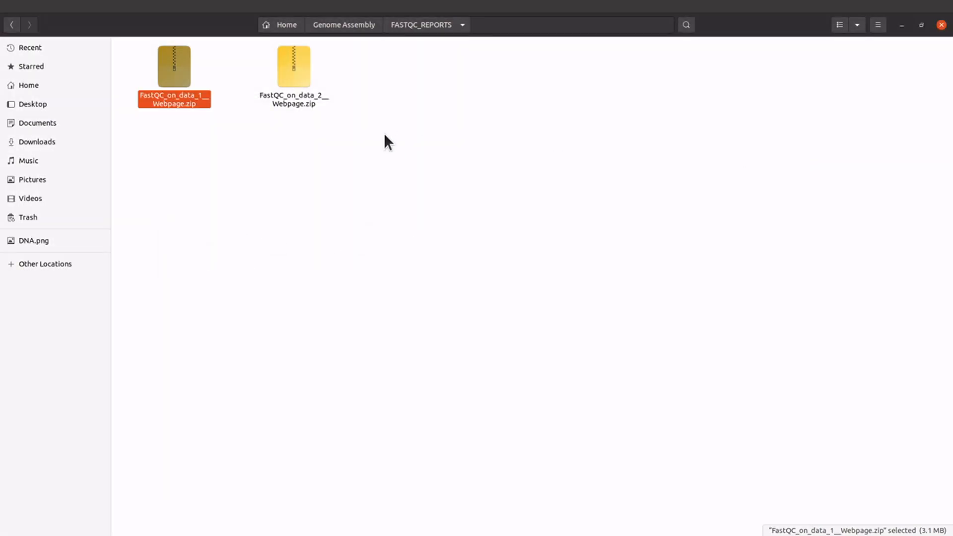
click(315, 92)
drag(361, 81, 184, 91)
click(185, 91)
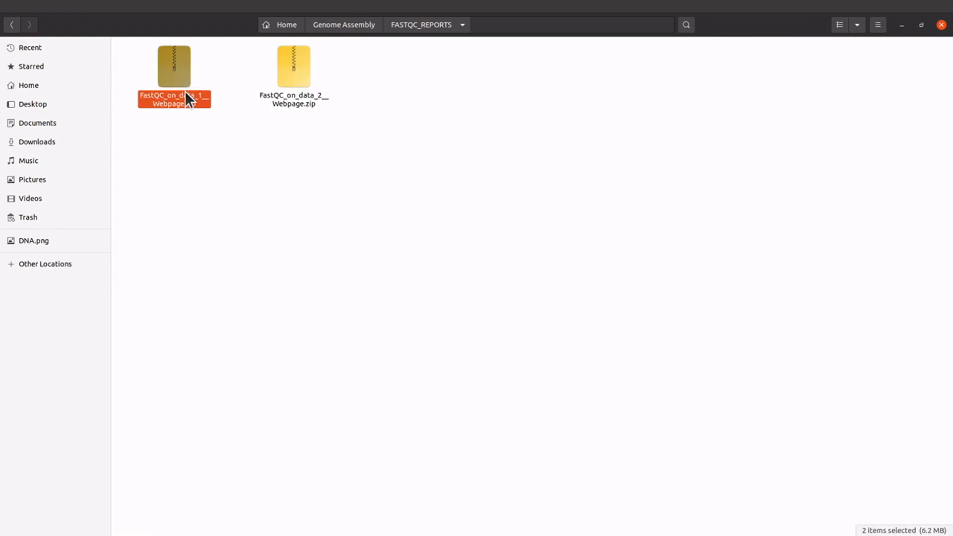
click(204, 132)
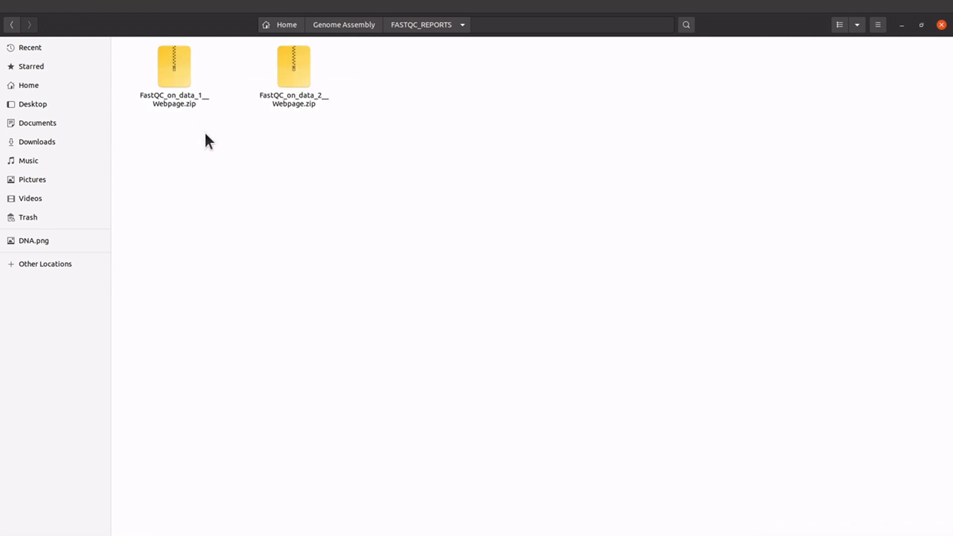
Extract P7741_R1_fastq_gz_fastqc.html from FastQC_on_data_1__Webpage.zip into the FASTQC_REPORTS folder and close the archive.
double_click(176, 86)
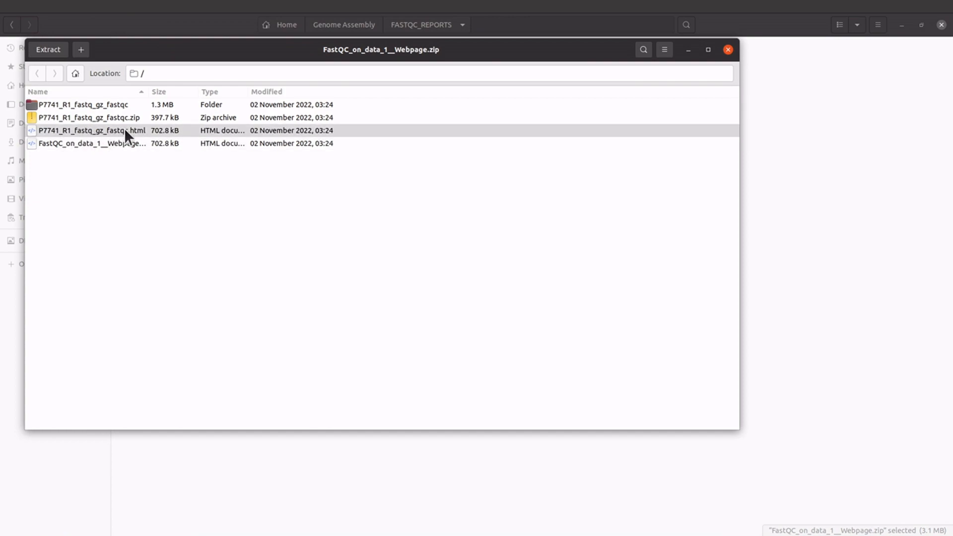
drag(125, 131, 396, 439)
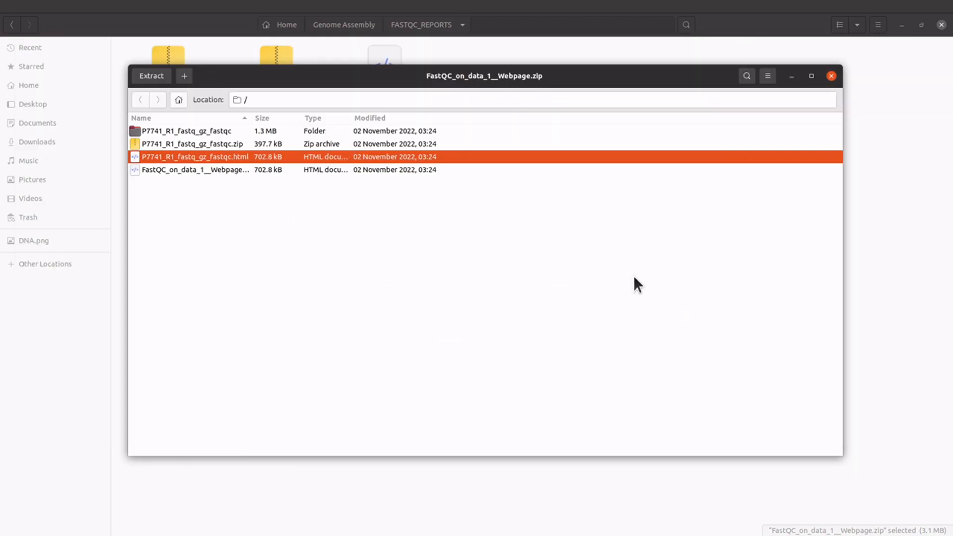
click(831, 76)
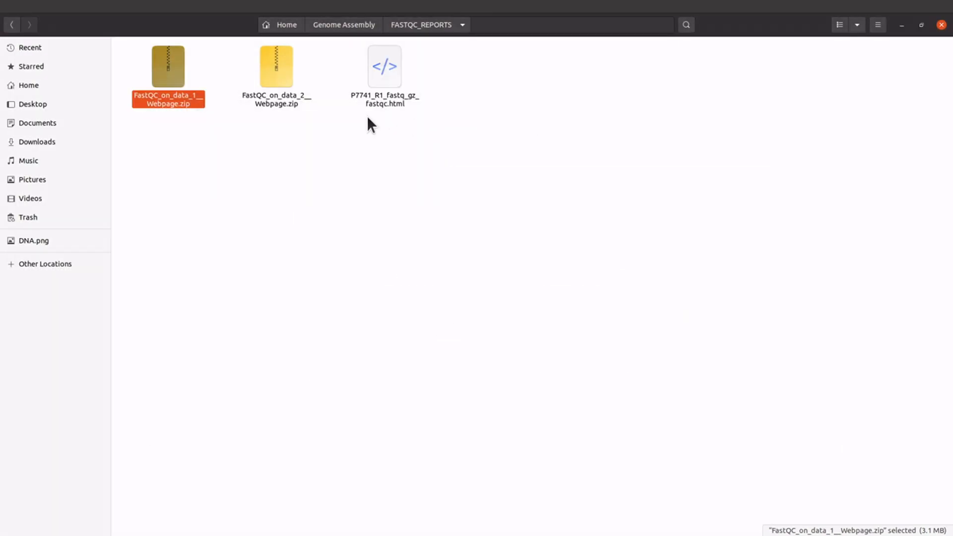
Extract P7741_R2_fastq_gz_fastqc.html from FastQC_on_data_2__Webpage.zip into the FASTQC_REPORTS folder and close the archive.
double_click(288, 85)
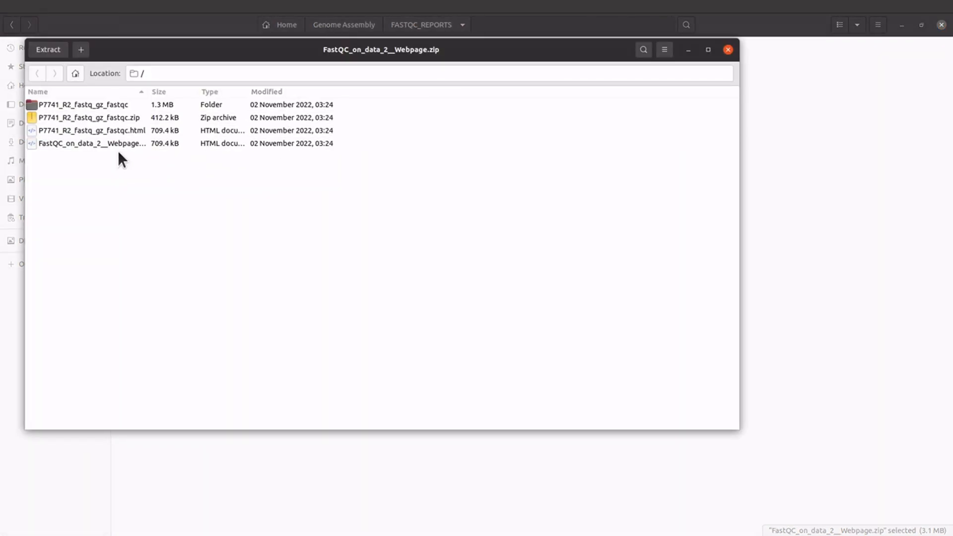
drag(87, 128, 387, 461)
click(727, 49)
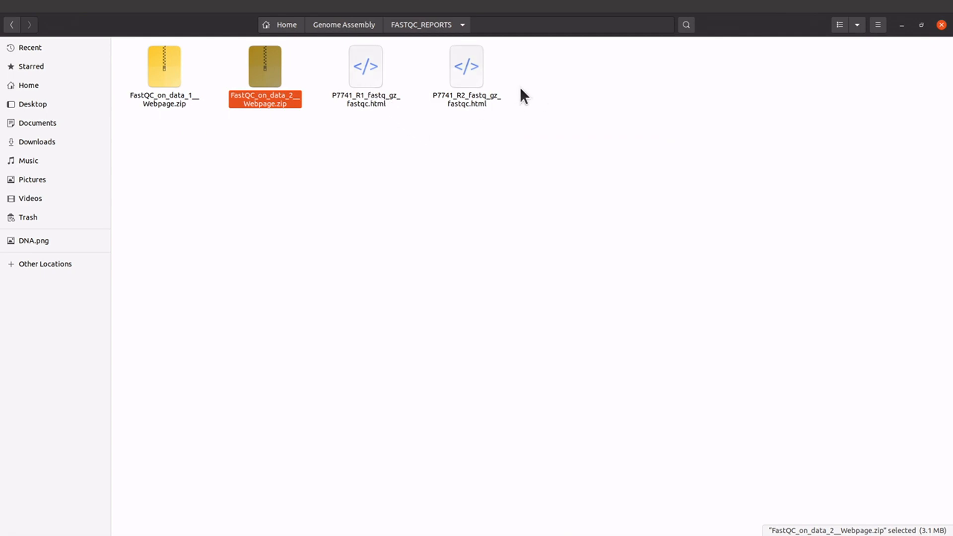
Open the extracted P7741_R1_fastq_gz_fastqc.html and P7741_R2_fastq_gz_fastqc.html reports in the web browser.
drag(519, 87, 385, 144)
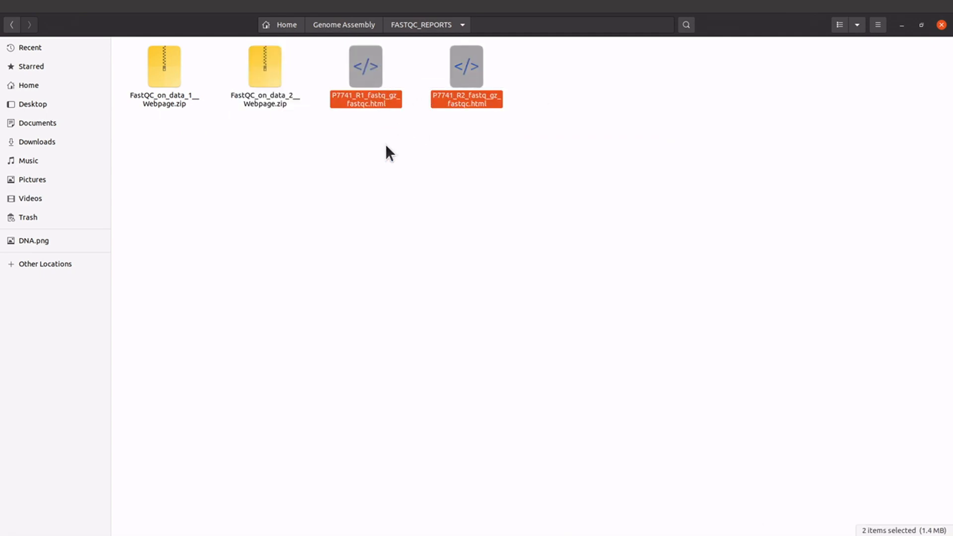
click(385, 144)
click(372, 91)
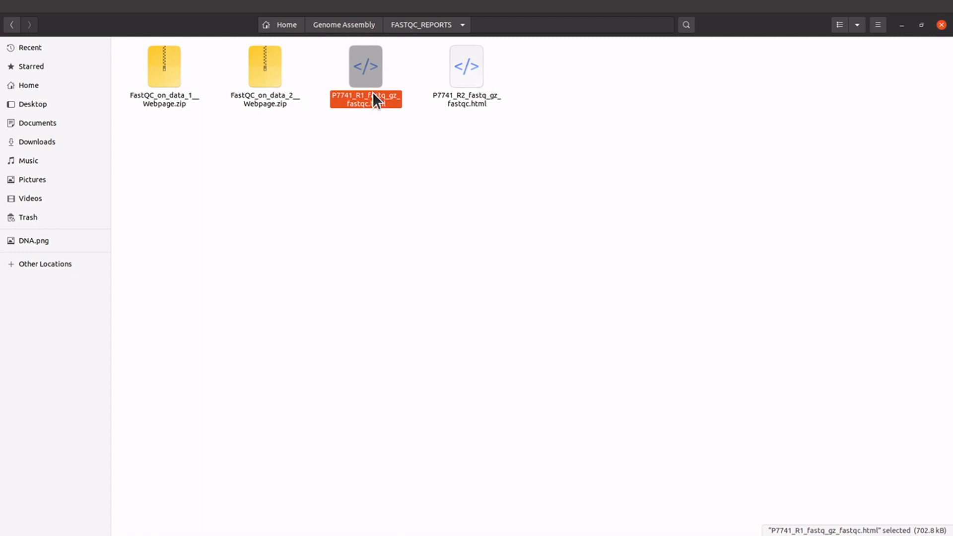
click(468, 95)
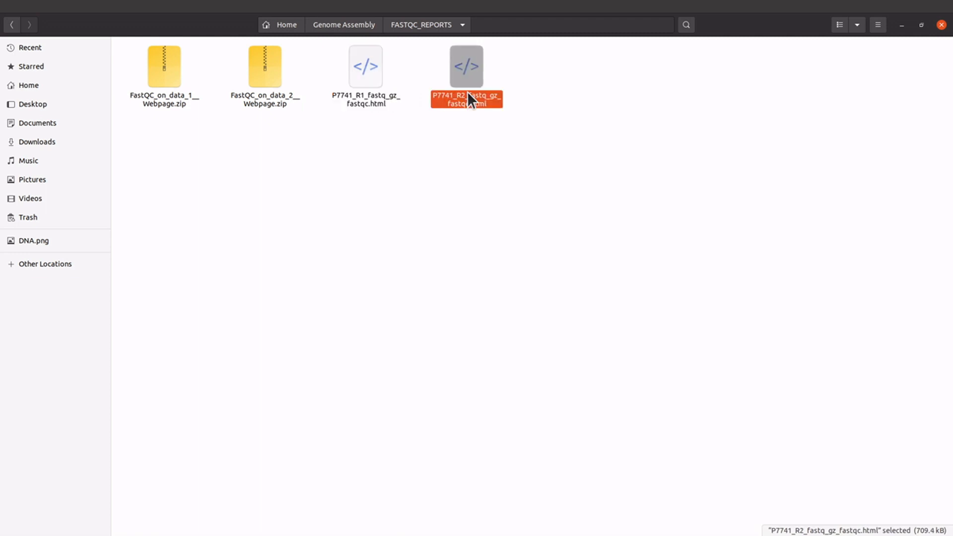
click(404, 192)
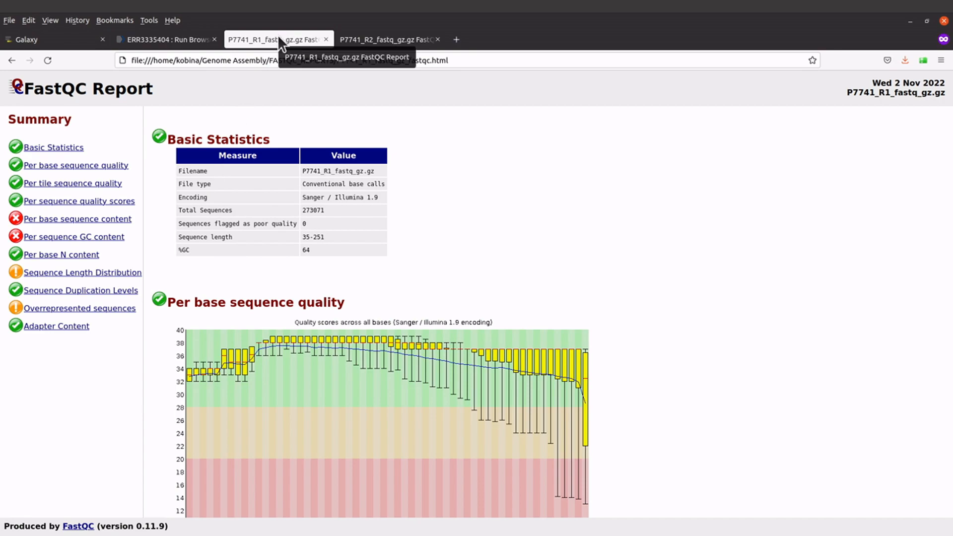
Compare the summaries of the R1 and R2 FastQC reports and examine the per base sequence quality plot of R1.
click(379, 40)
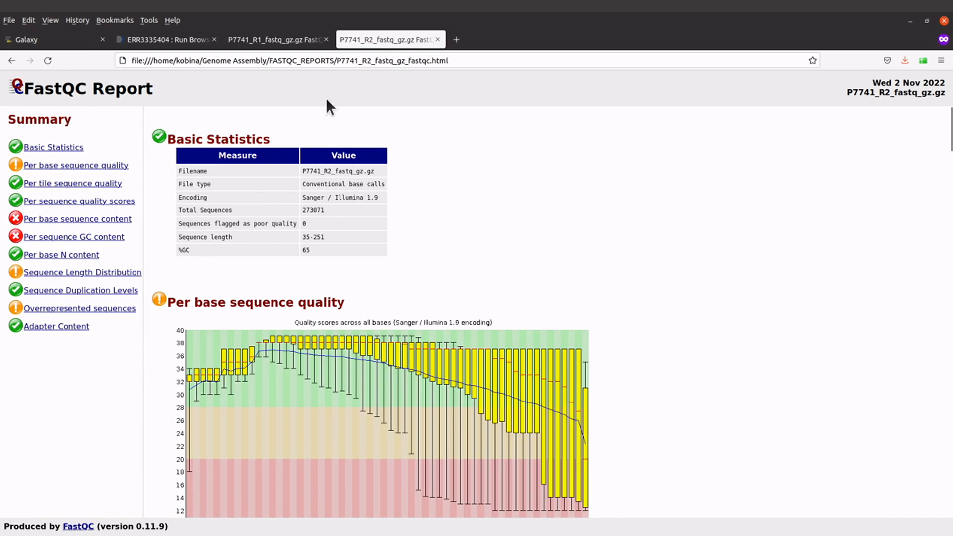
click(281, 40)
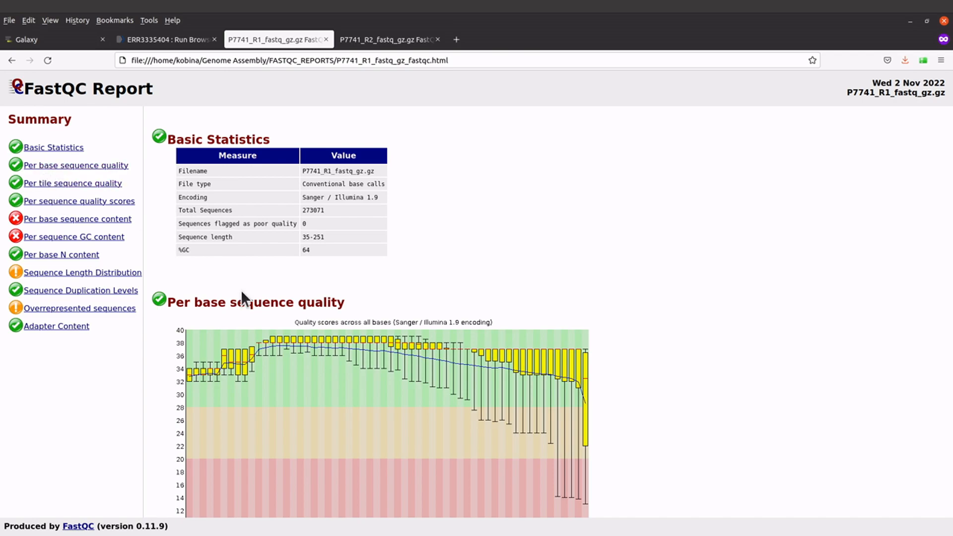
scroll(286, 361, down, 3)
scroll(287, 365, down, 3)
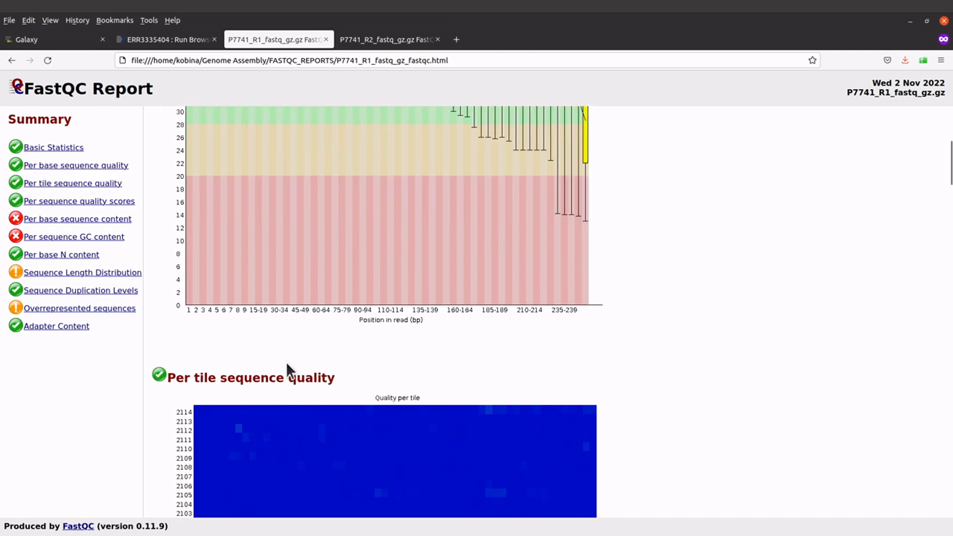
scroll(286, 362, up, 5)
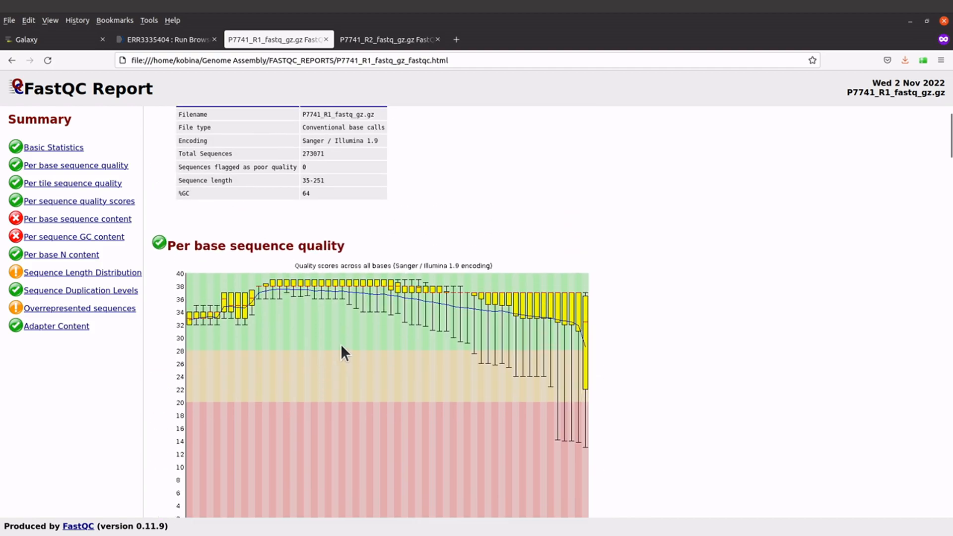
scroll(341, 344, down, 1)
scroll(340, 344, up, 2)
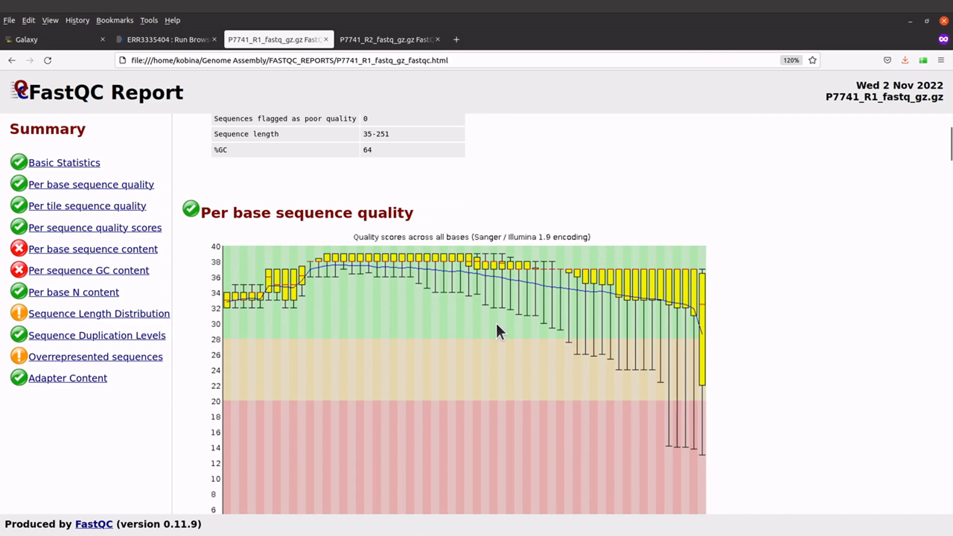
Enlarge the R2 report to 120% and compare its per base sequence quality plot with that of the R1 report.
click(383, 35)
scroll(426, 222, down, 2)
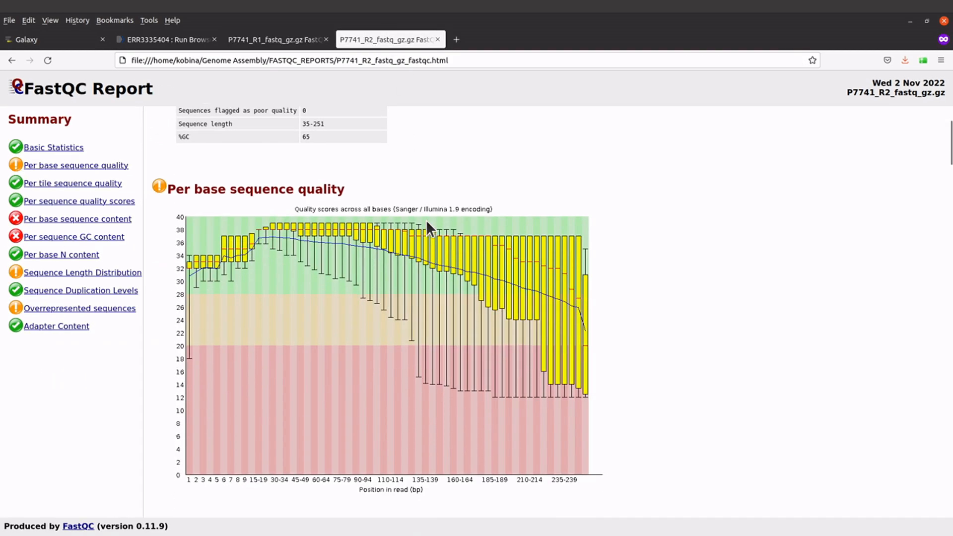
key(ctrl+plus)
key(ctrl+plus)
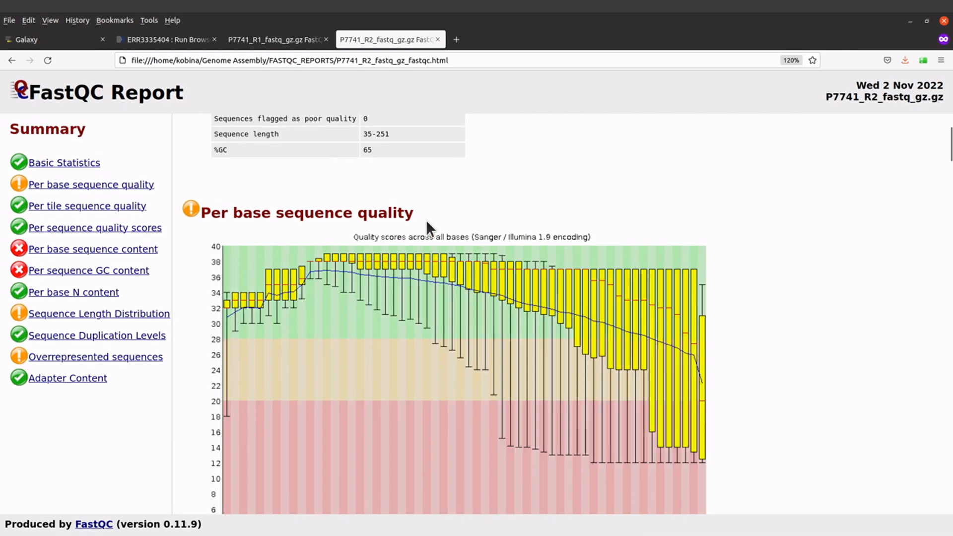
scroll(427, 219, down, 1)
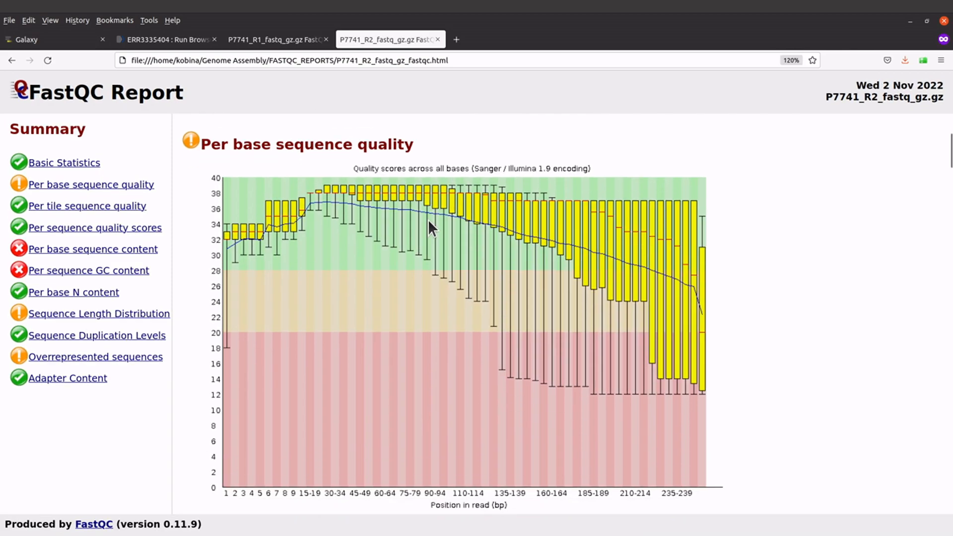
click(266, 38)
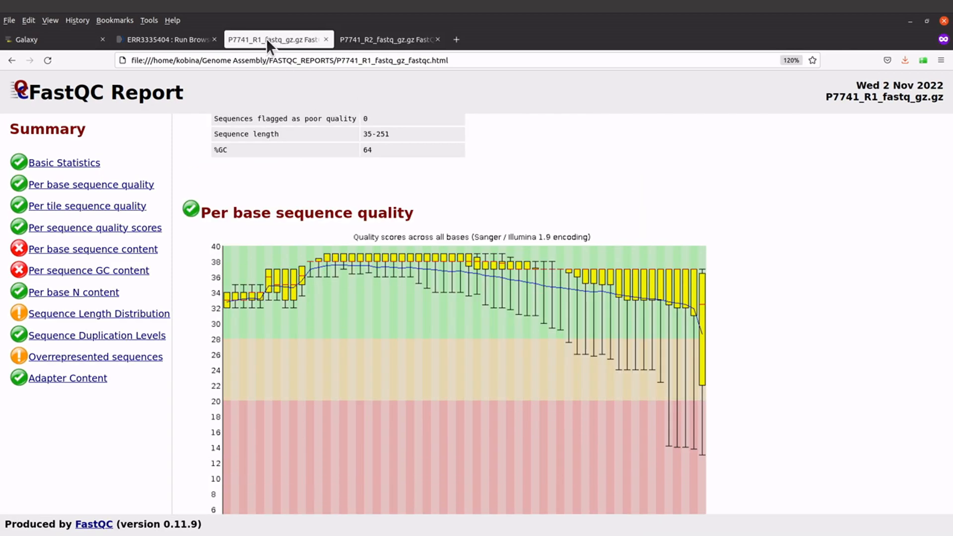
click(373, 36)
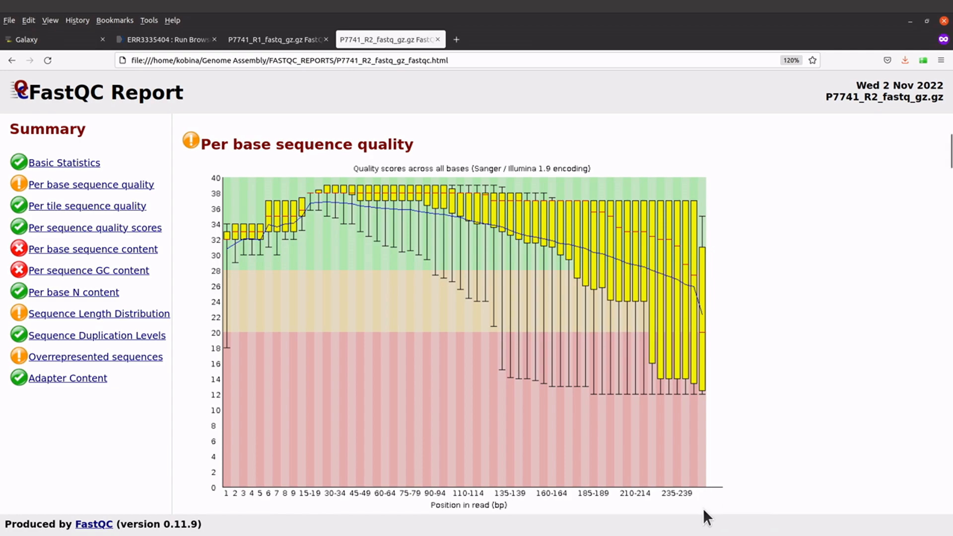
click(277, 45)
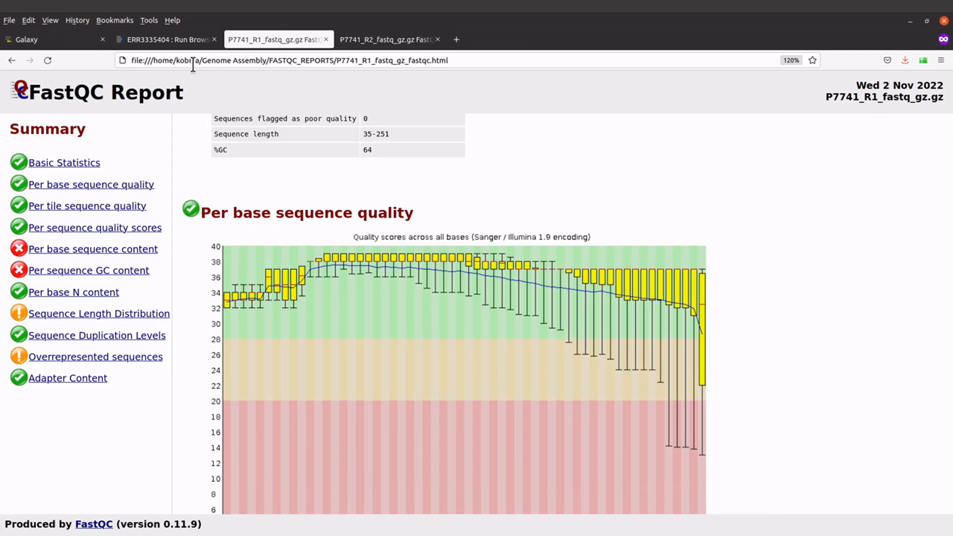
Return to Galaxy and collapse the expanded FastQC on data 2 and data 1 Webpage datasets in the history.
click(63, 40)
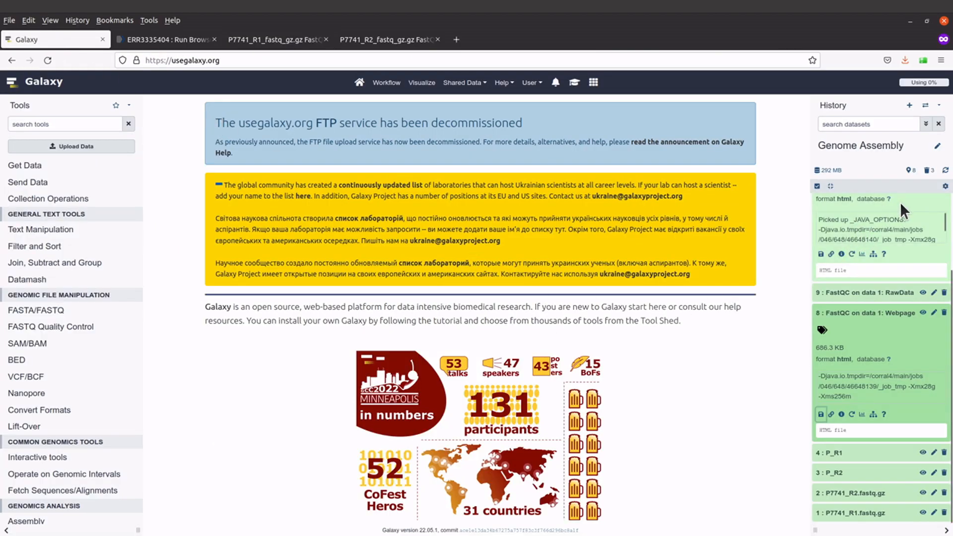
scroll(878, 302, up, 3)
click(876, 243)
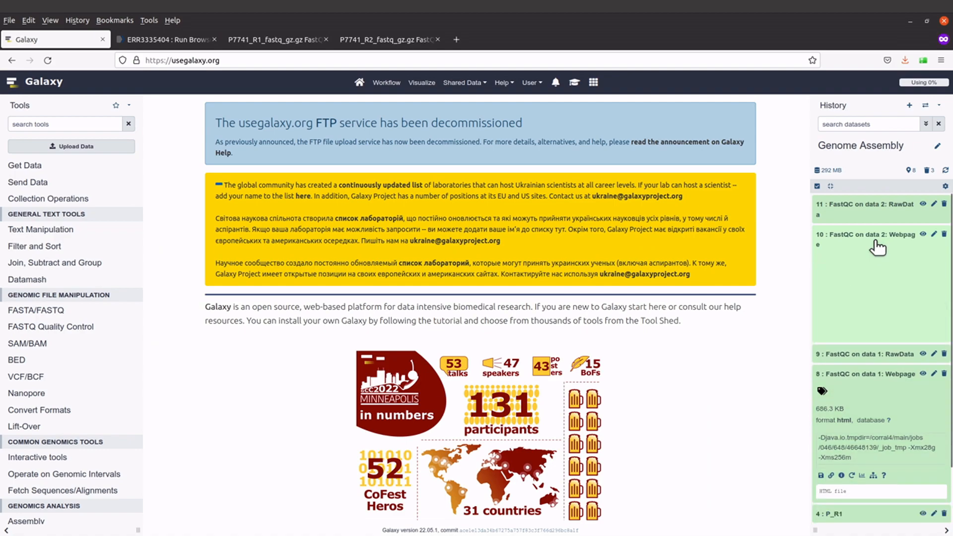
click(880, 284)
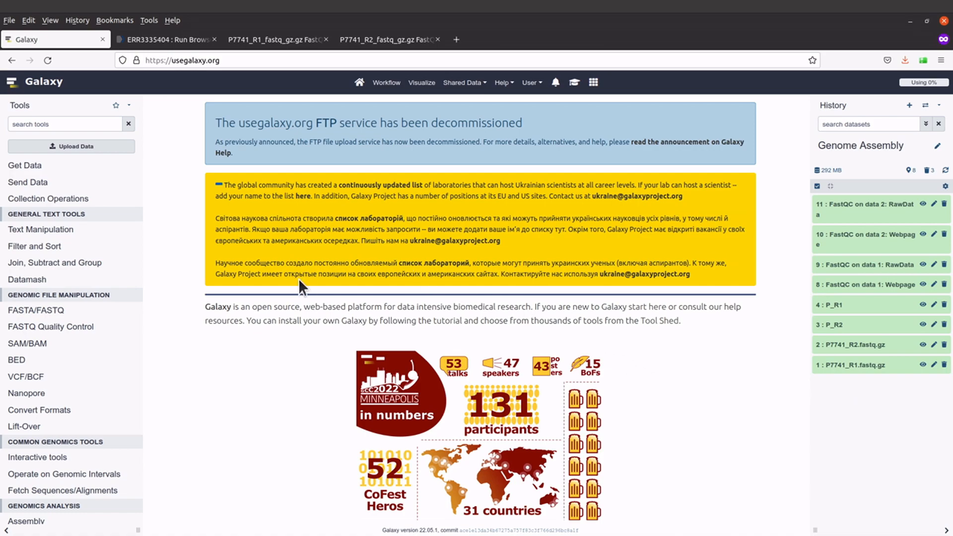
Search the tools for SICKLE, open the Sickle trimming tool and set its read type to Paired-end (two separate input files).
click(74, 124)
text(SICKLE)
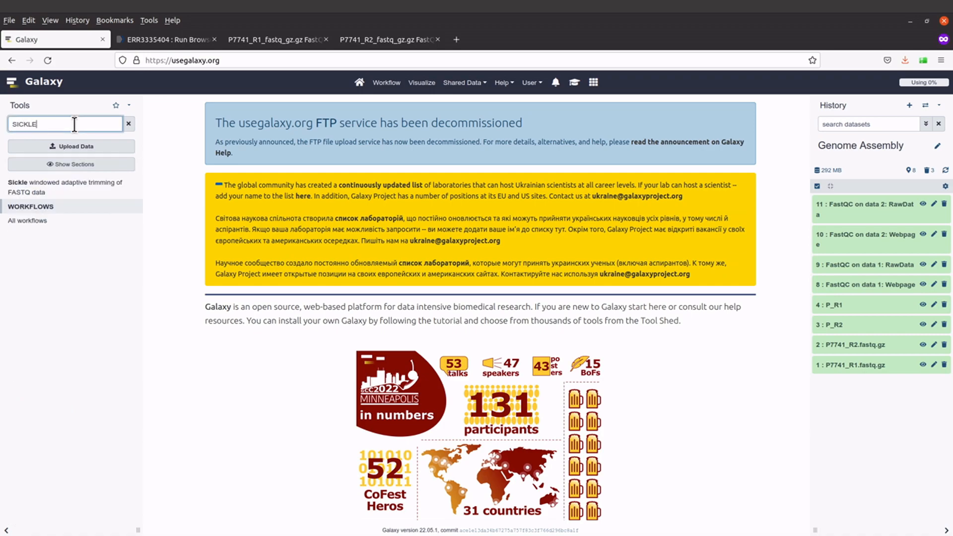
click(49, 188)
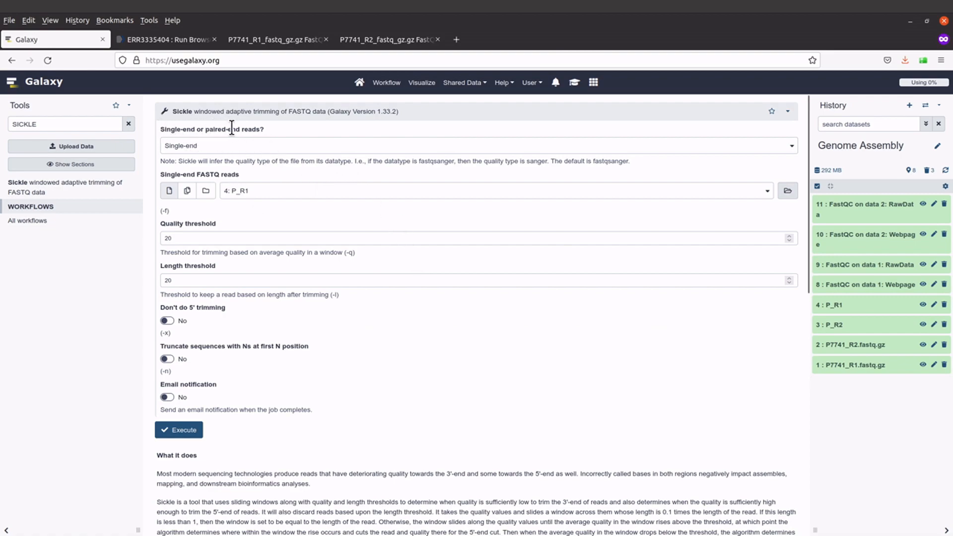
click(309, 145)
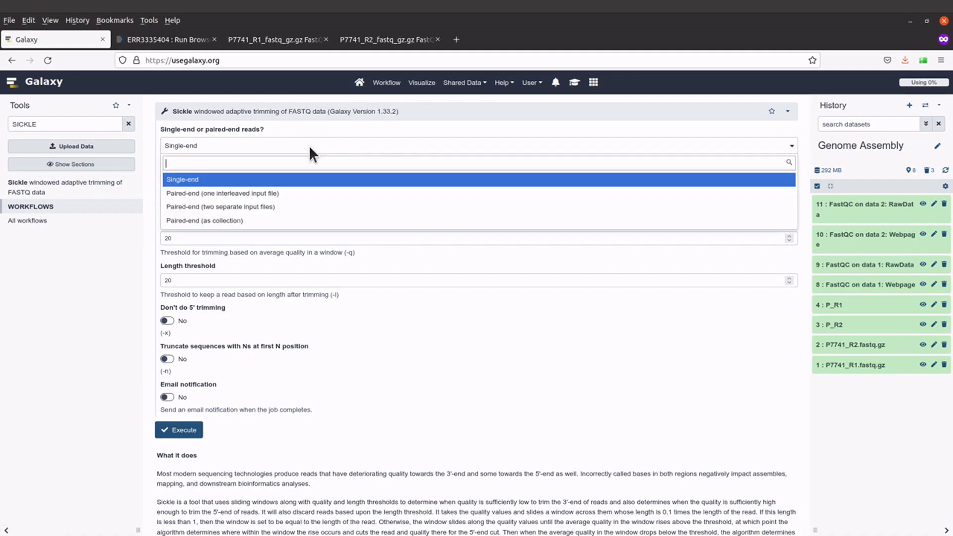
click(291, 213)
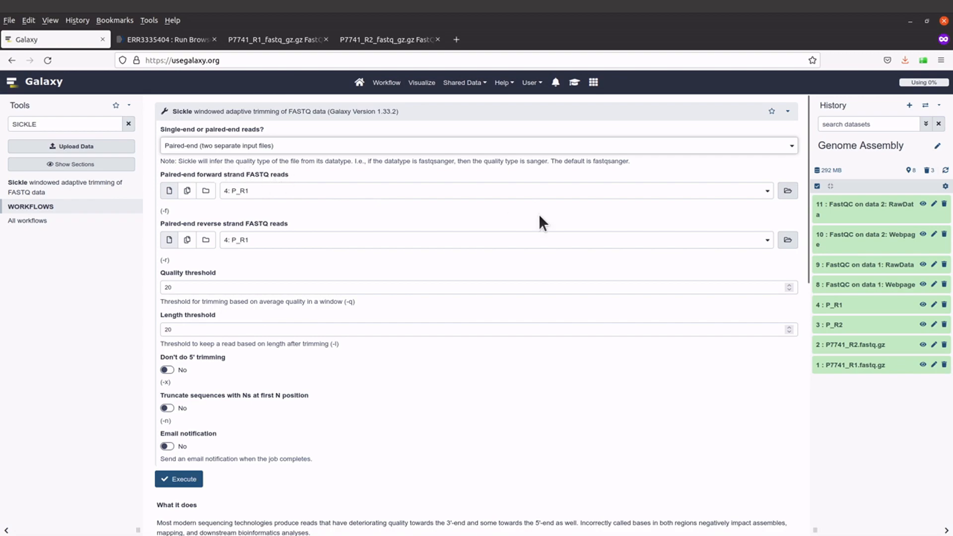
Set the forward strand reads to 1: P7741_R1.fastq.gz and the reverse strand reads to 2: P7741_R2.fastq.gz.
click(766, 192)
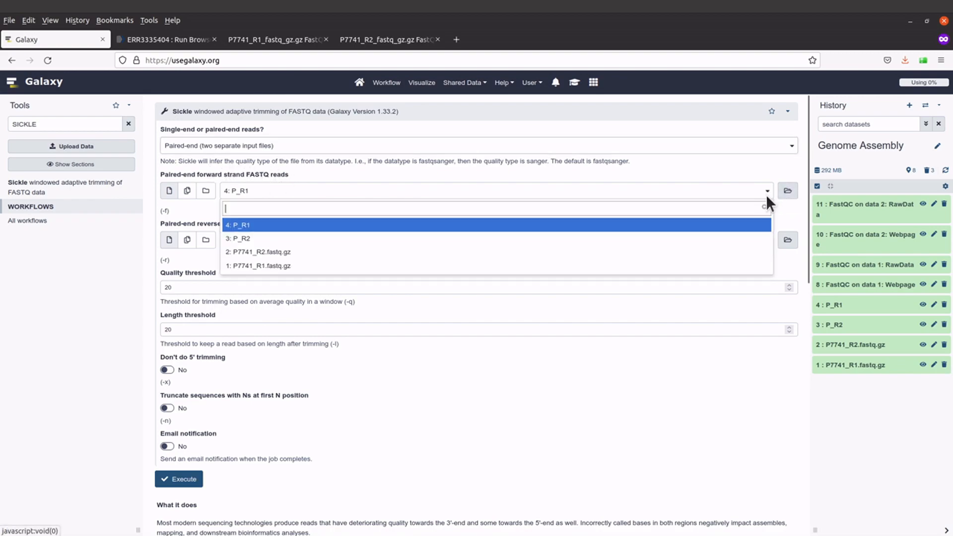
click(330, 267)
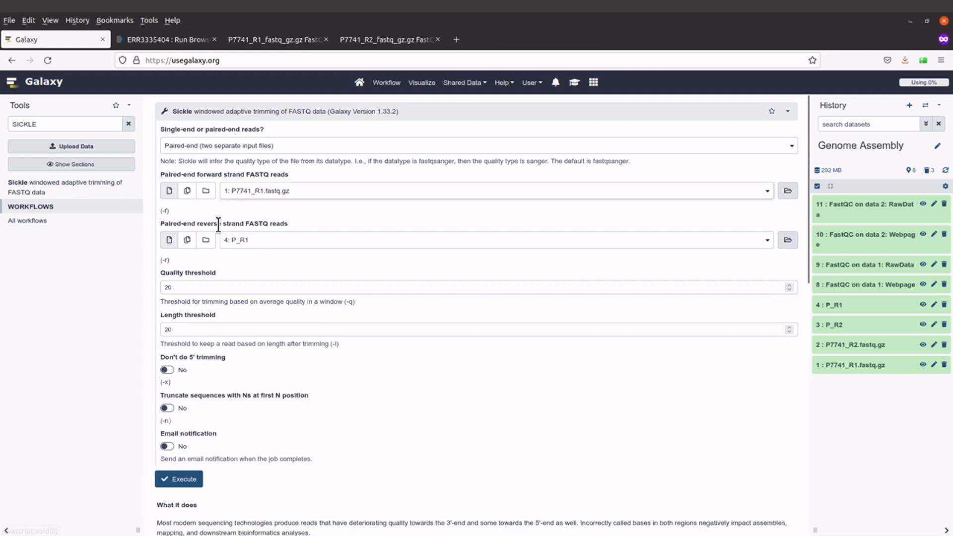
click(754, 243)
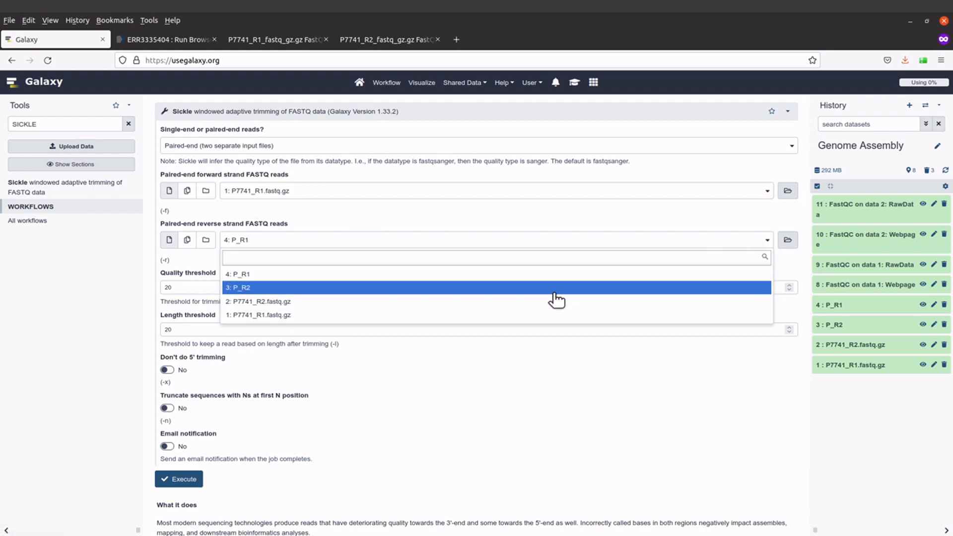
click(419, 302)
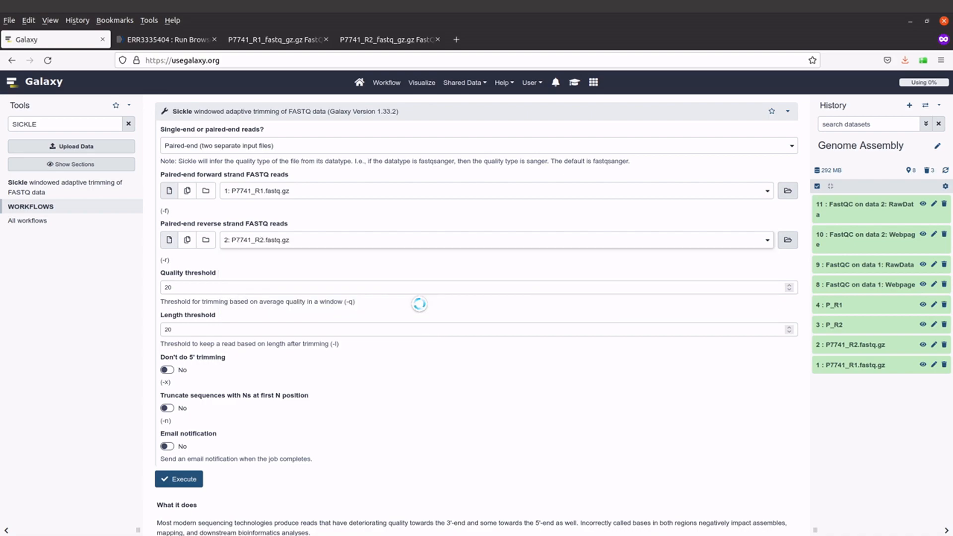
scroll(416, 322, down, 3)
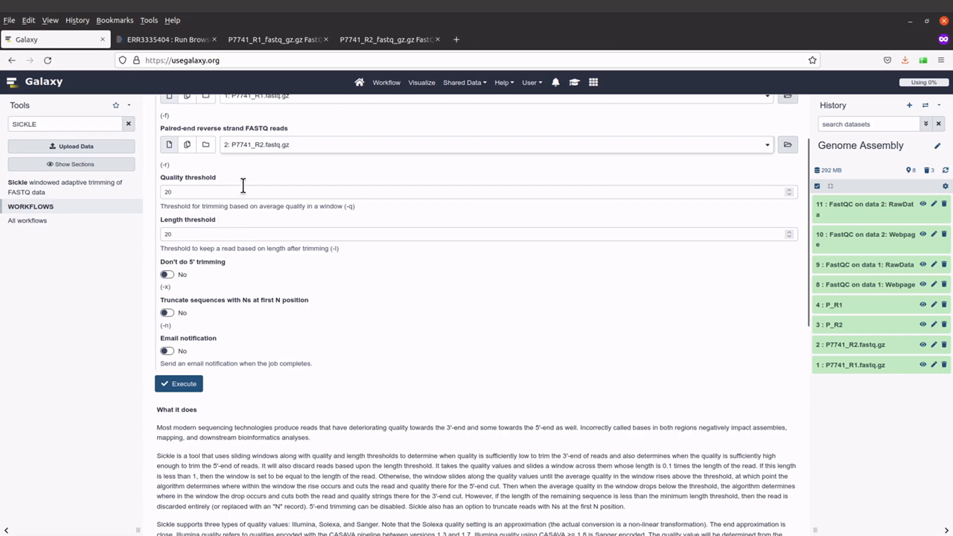
Run Sickle on the two P7741 read files and look over its listed forward, reverse and singleton outputs.
click(183, 385)
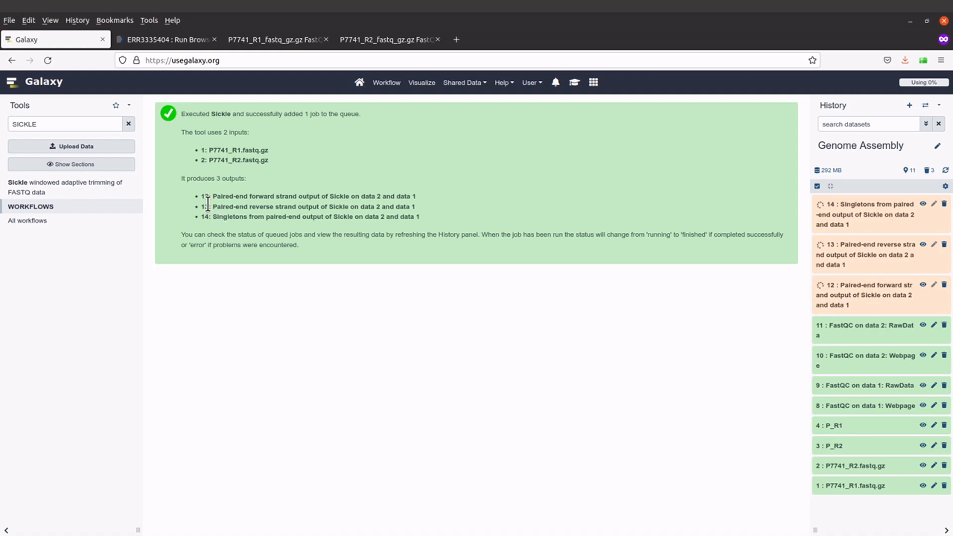
drag(214, 198, 385, 215)
click(385, 215)
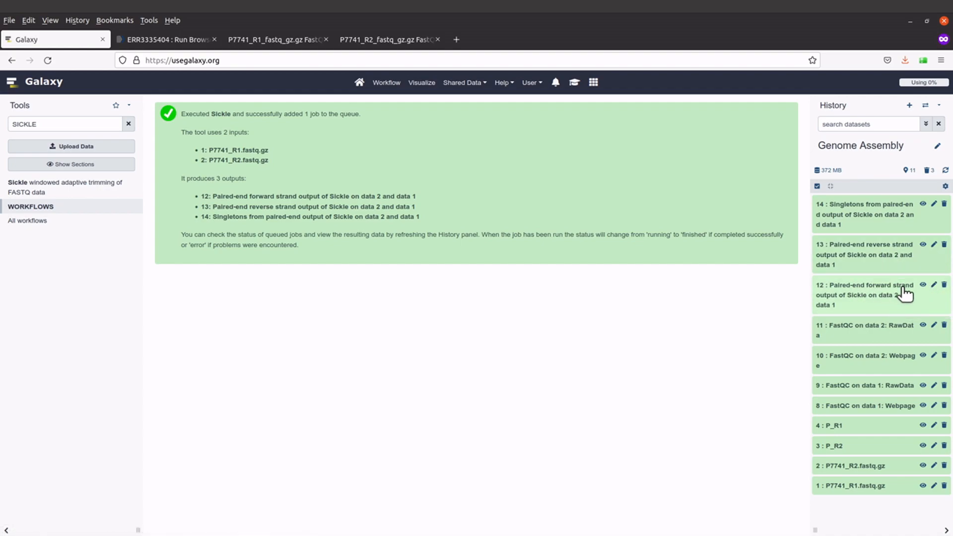
Rename Sickle's paired-end forward strand output dataset to P7741_trimmed_R1 and save the attributes.
click(933, 286)
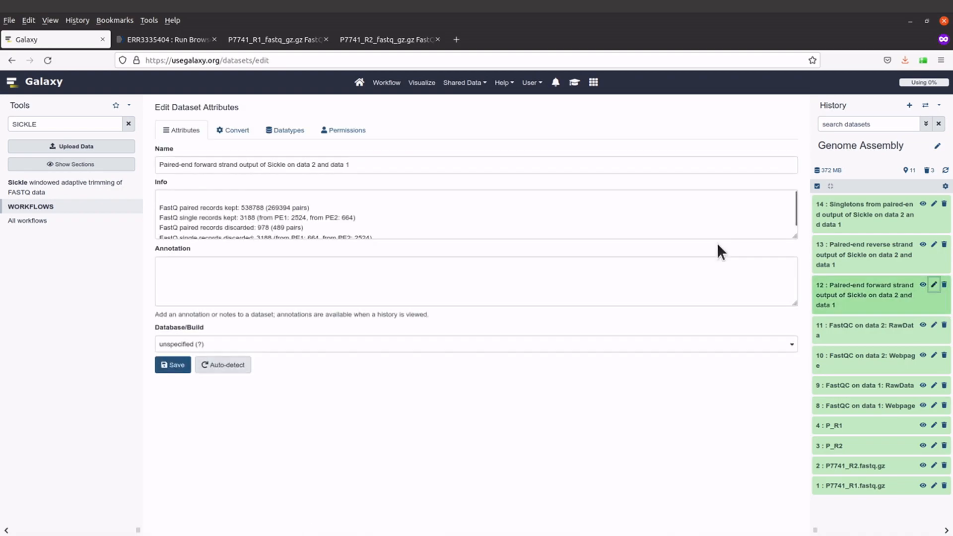
drag(371, 159, 147, 169)
text(P77R)
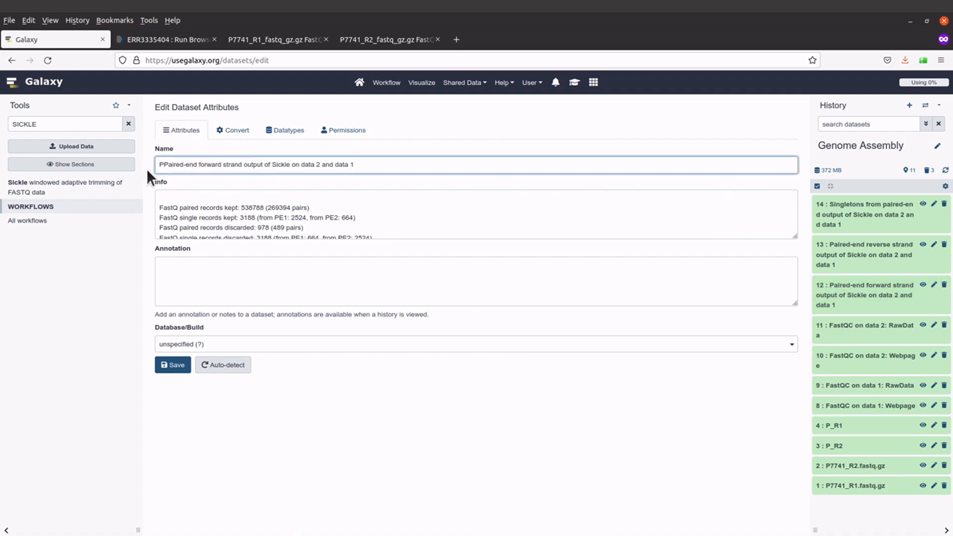
text(1)
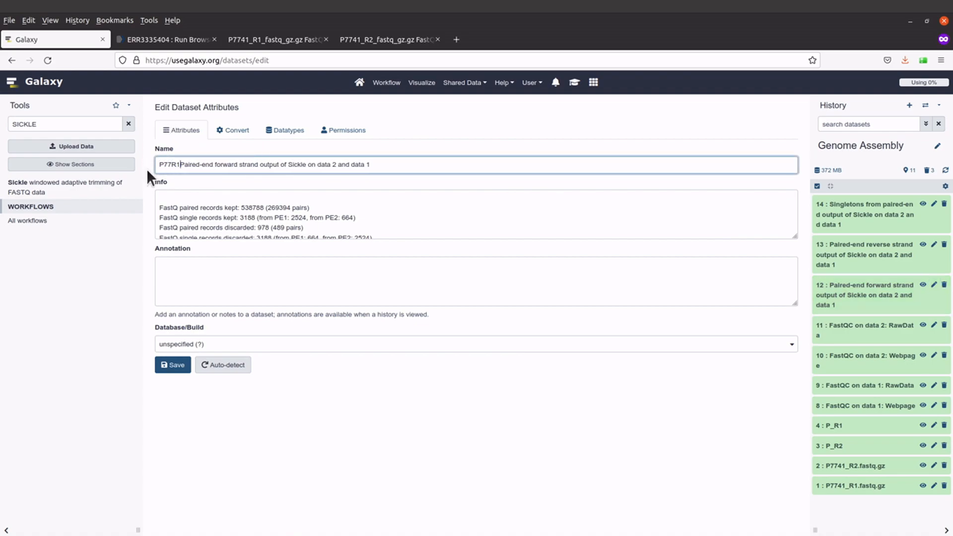
drag(389, 168, 147, 159)
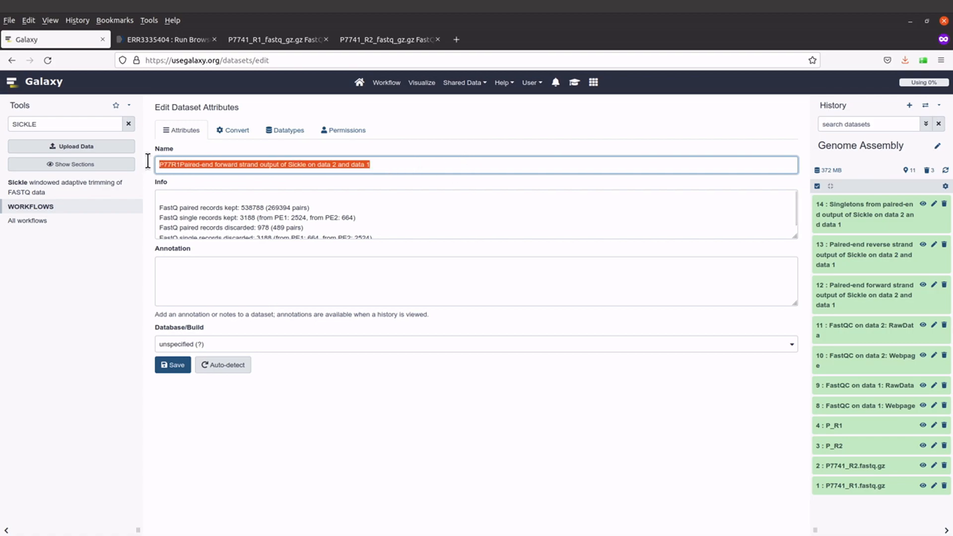
key(BackSpace)
text(P)
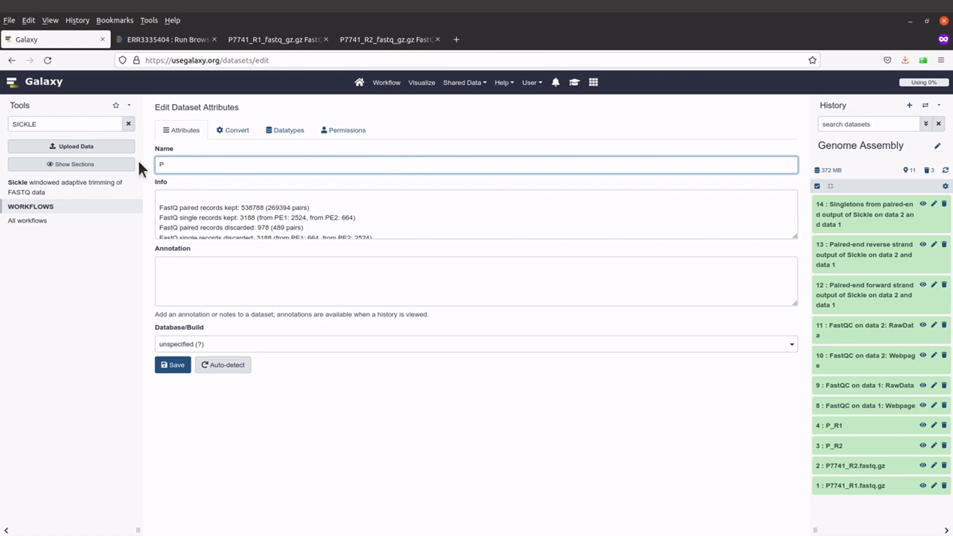
text(7741_trimmed_R1)
click(169, 368)
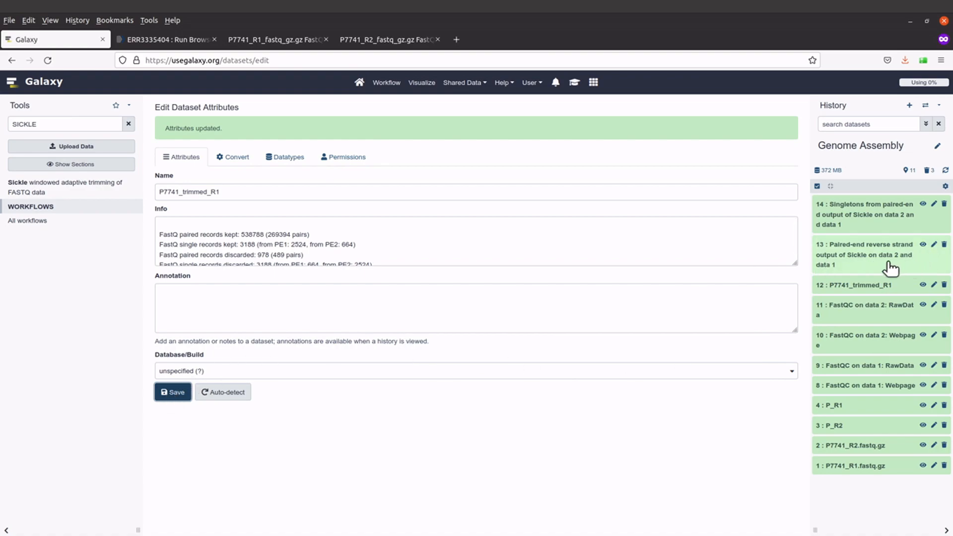
Rename Sickle's paired-end reverse strand output dataset to P7741_trimmed_R2 and save the attributes.
click(932, 247)
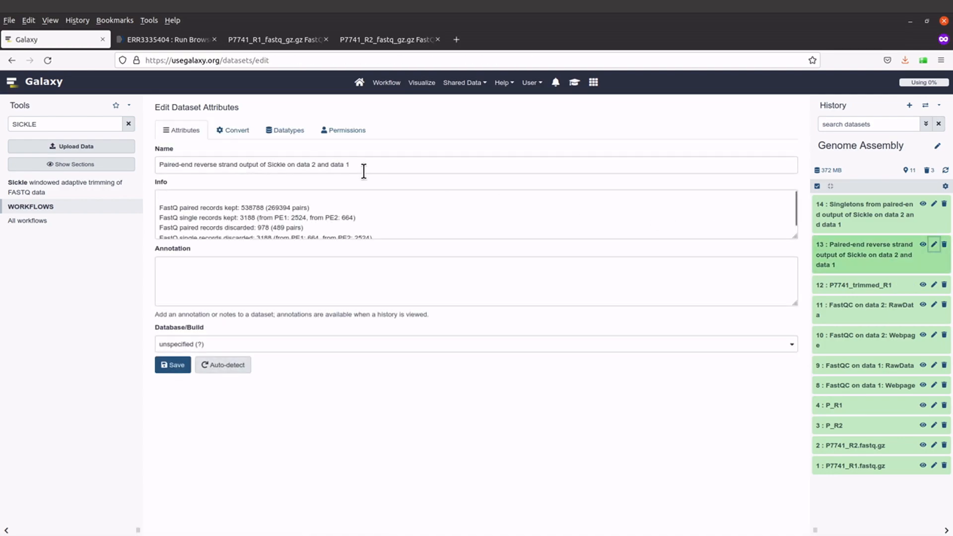
drag(362, 164, 162, 163)
key(BackSpace)
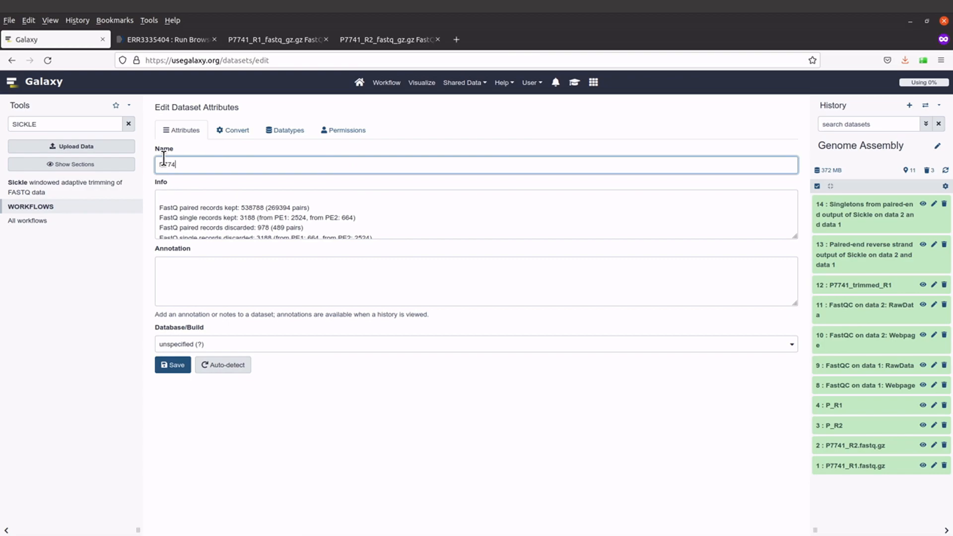
text(P7741_trimmed_R2)
click(173, 366)
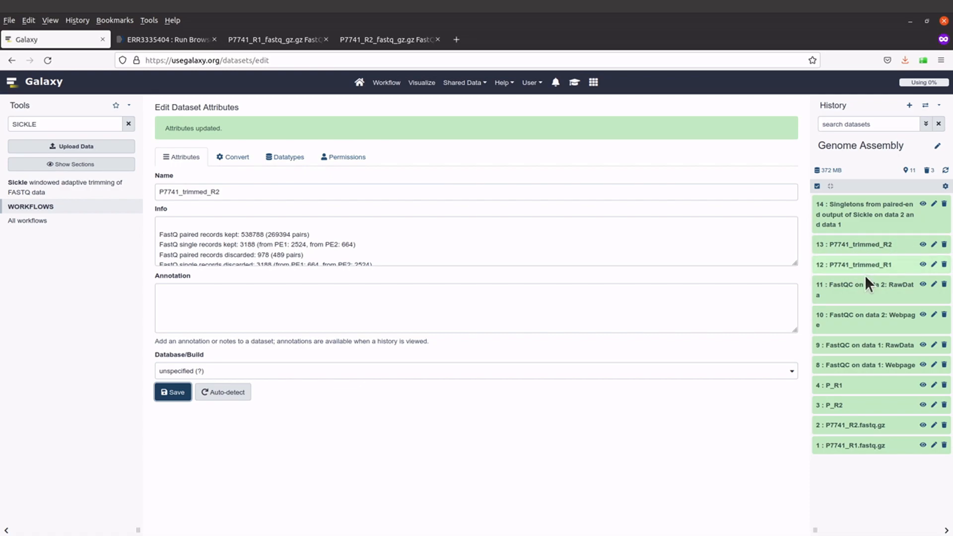
View the details of the P7741_trimmed_R2 dataset in the history and save its attributes again.
click(893, 244)
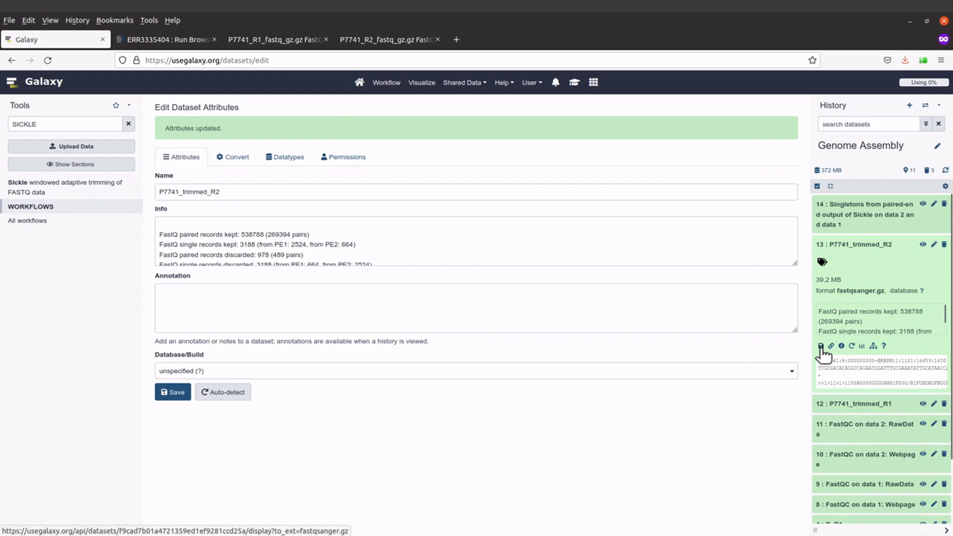
click(899, 246)
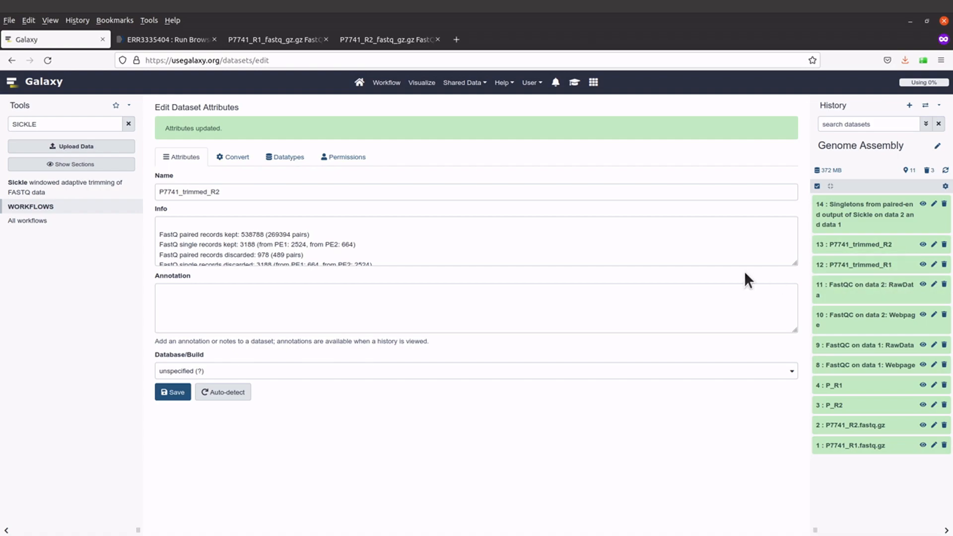
click(171, 396)
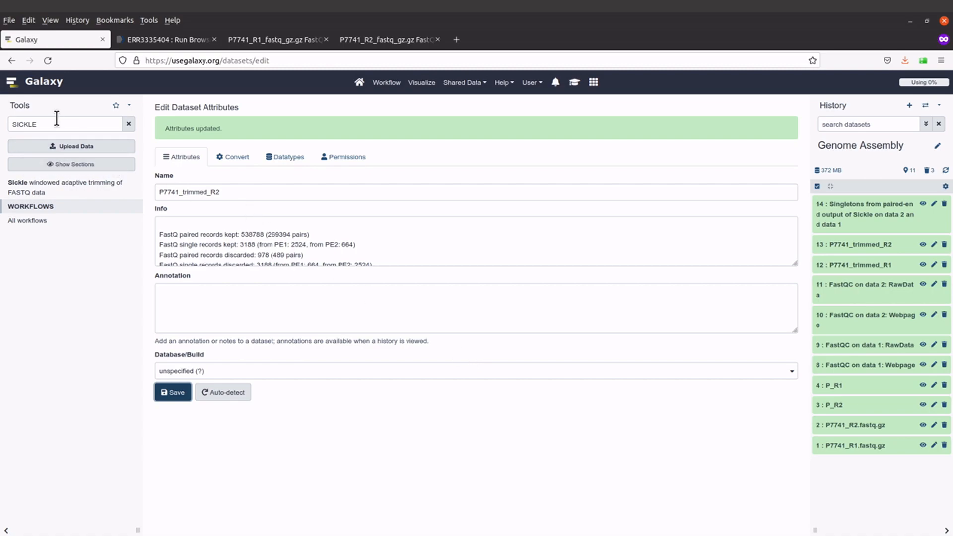
Search the tools for SPADES and open the SPAdes genome assembler for regular and single-cell projects.
drag(57, 123, 1, 109)
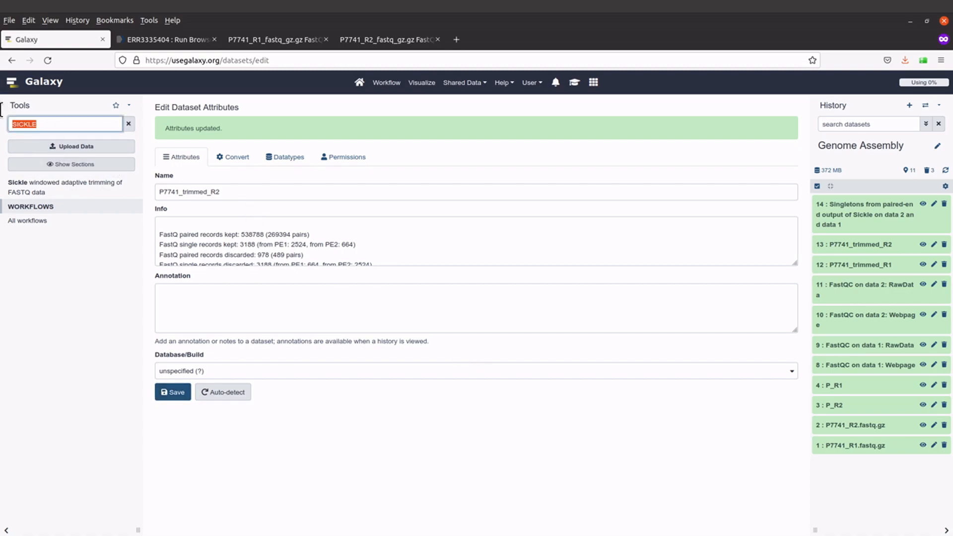
key(BackSpace)
text(SPADES)
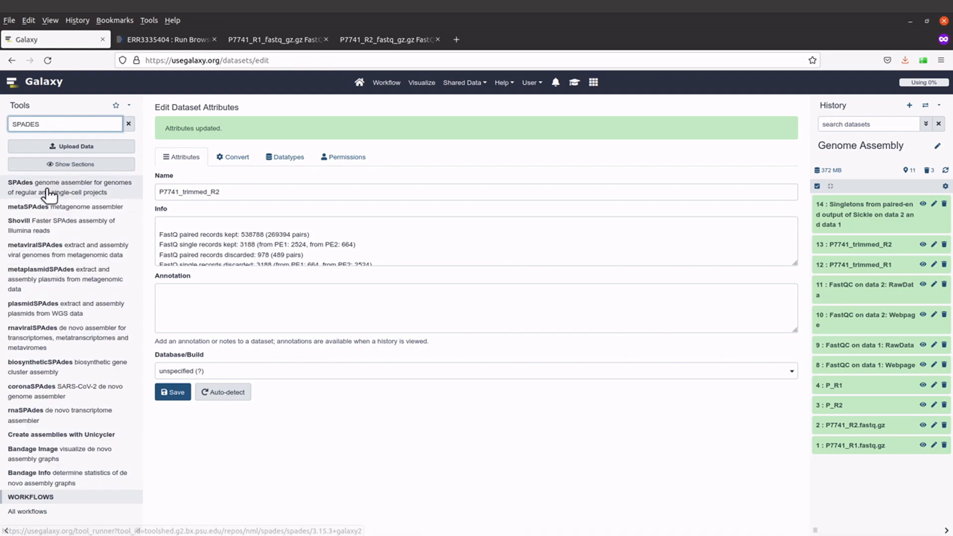
click(103, 191)
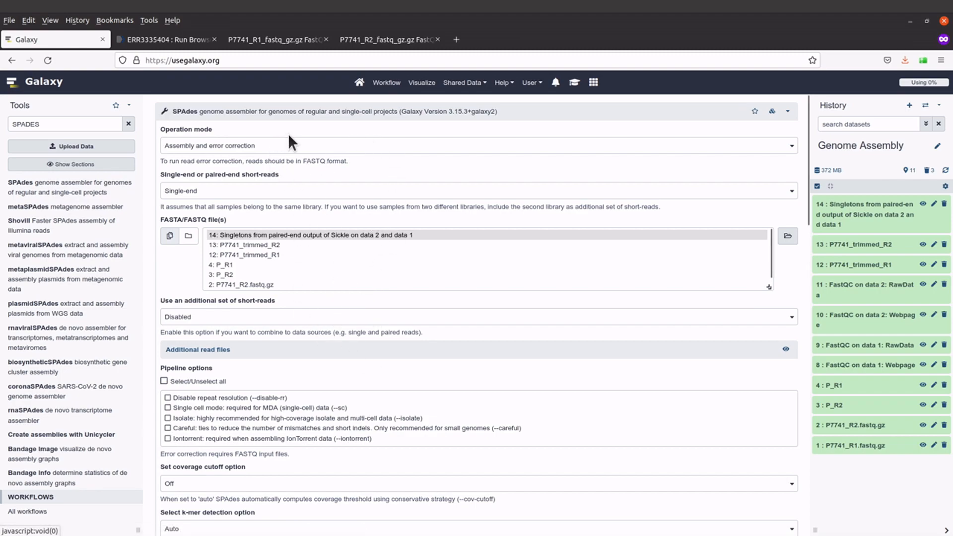
Keep the operation mode at Assembly and error correction and set the short-reads type to Paired-end: individual datasets.
click(292, 145)
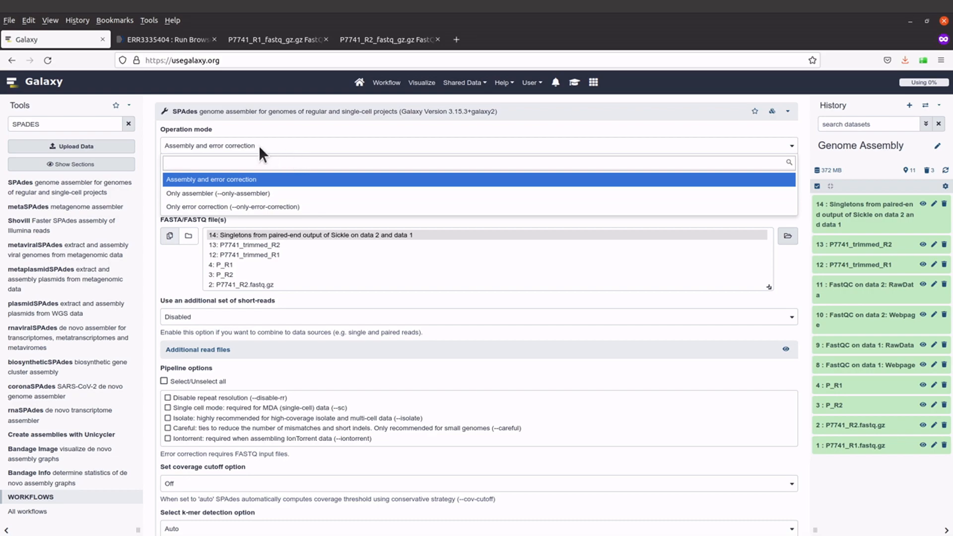
click(293, 148)
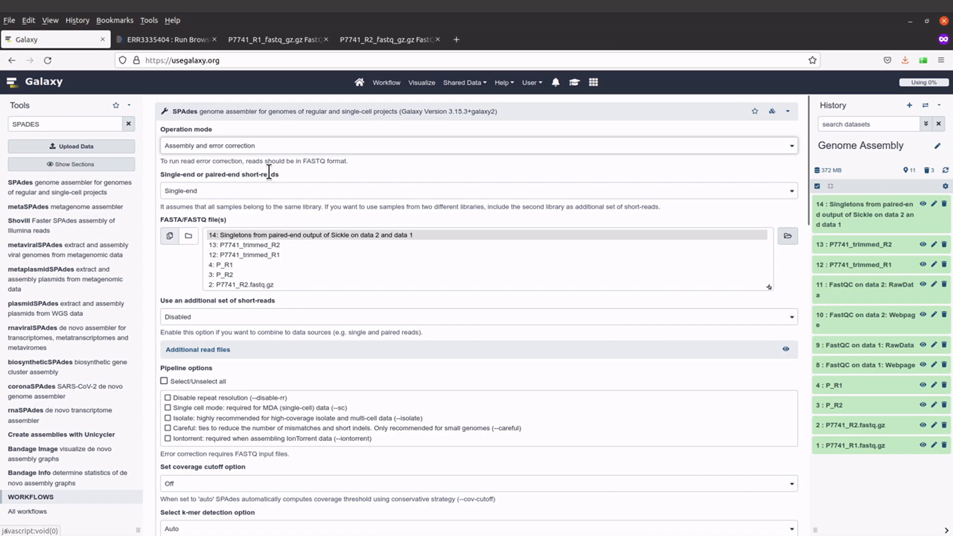
click(332, 187)
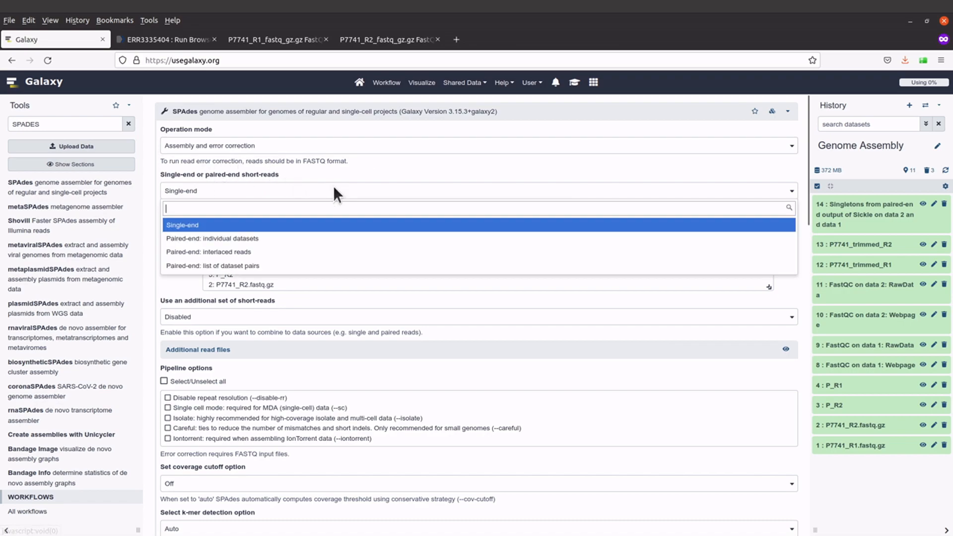
click(301, 241)
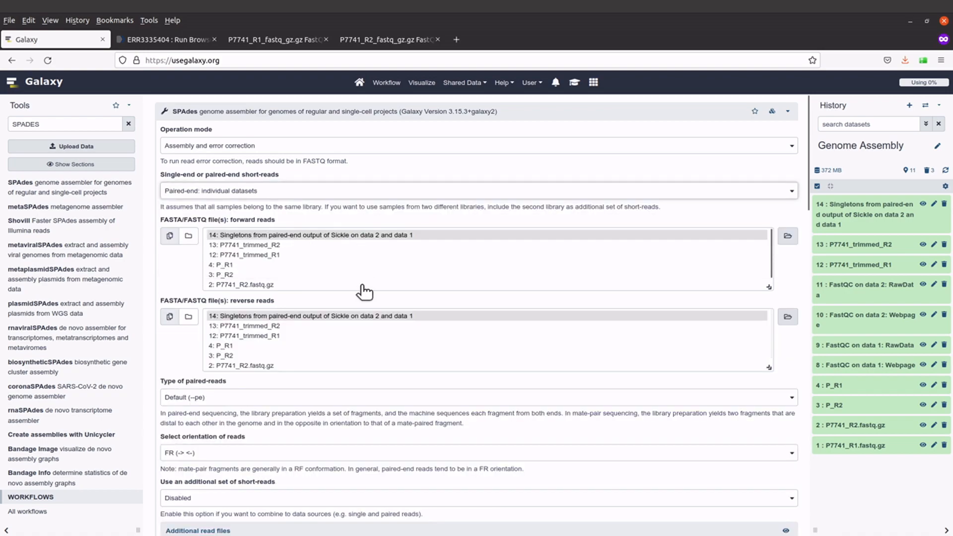
Select 12: P7741_trimmed_R1 as the individual dataset for the SPAdes forward reads.
click(188, 236)
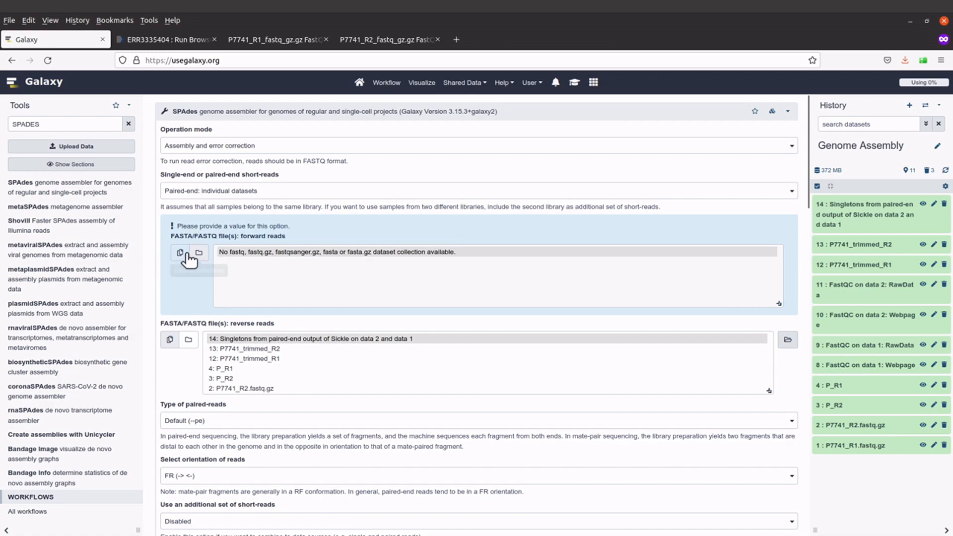
click(180, 252)
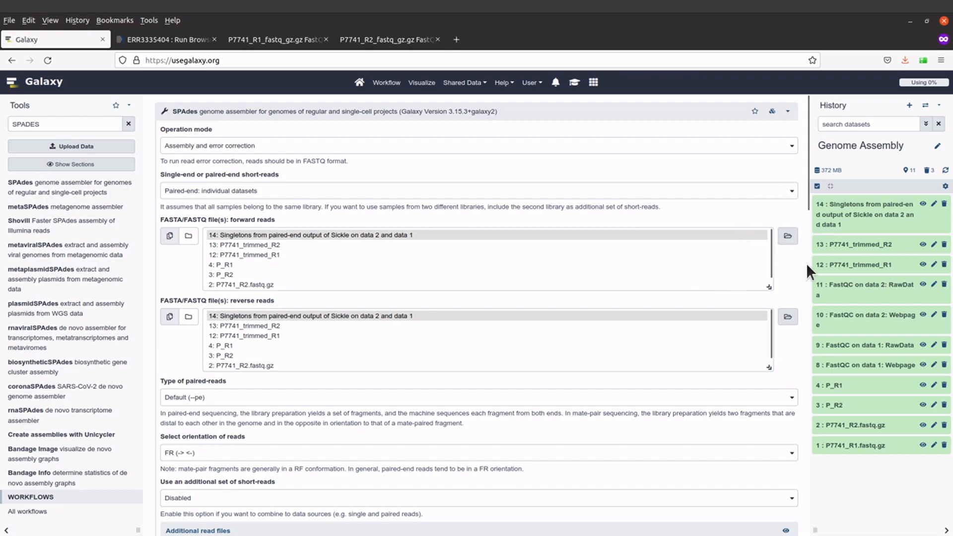
click(788, 237)
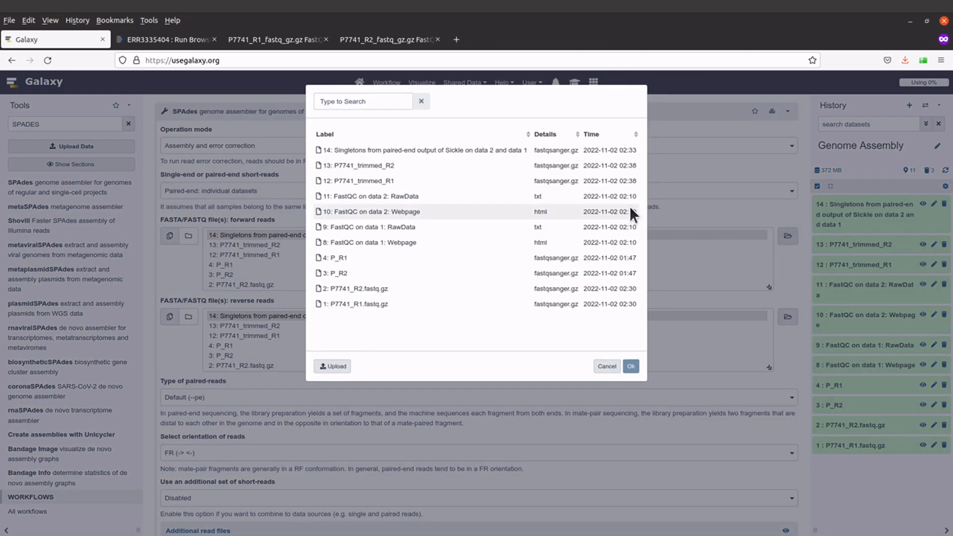
double_click(375, 181)
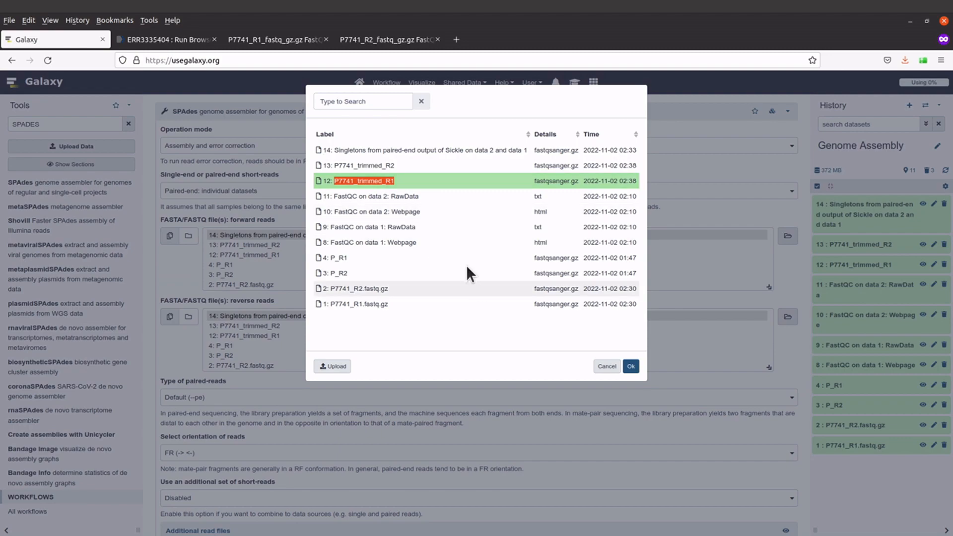
click(629, 370)
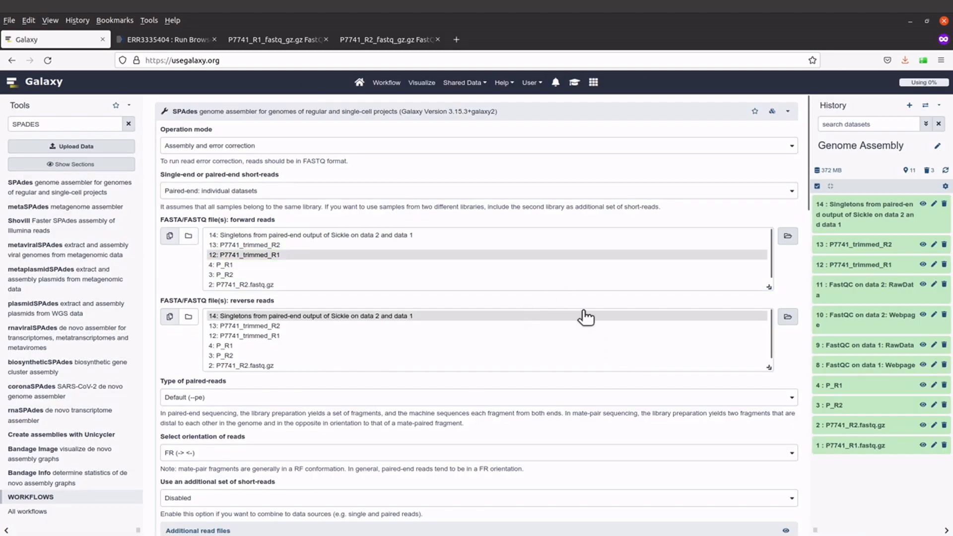
Select 13: P7741_trimmed_R2 as the dataset for the SPAdes reverse reads.
click(787, 318)
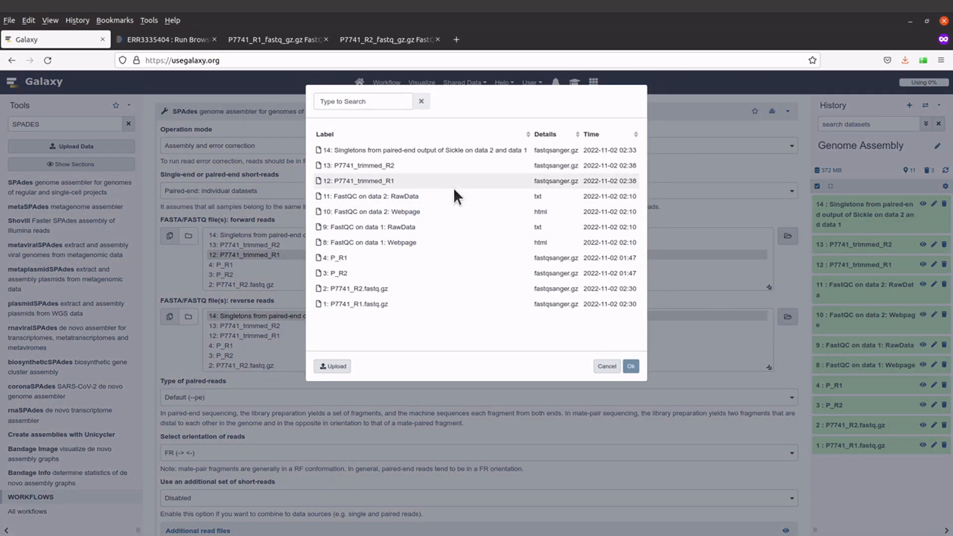
double_click(400, 171)
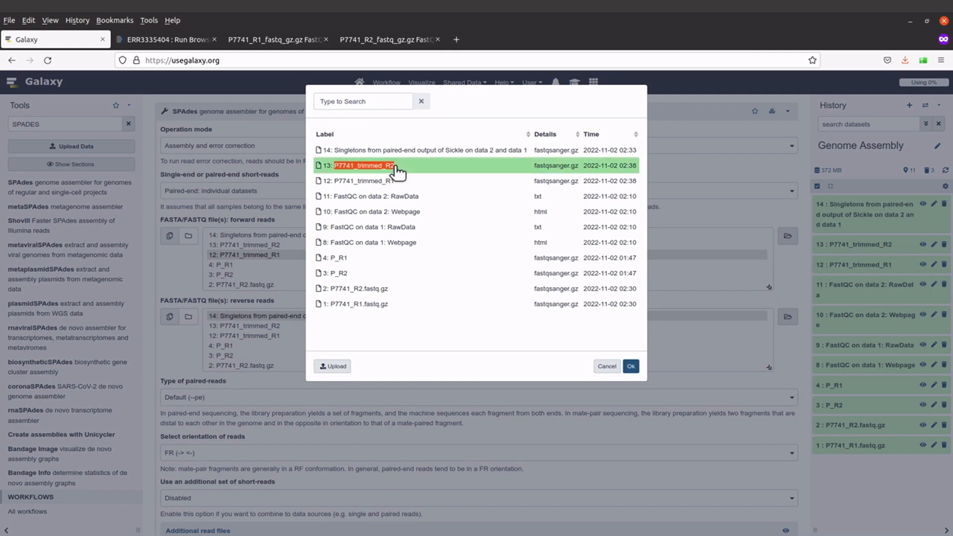
click(399, 170)
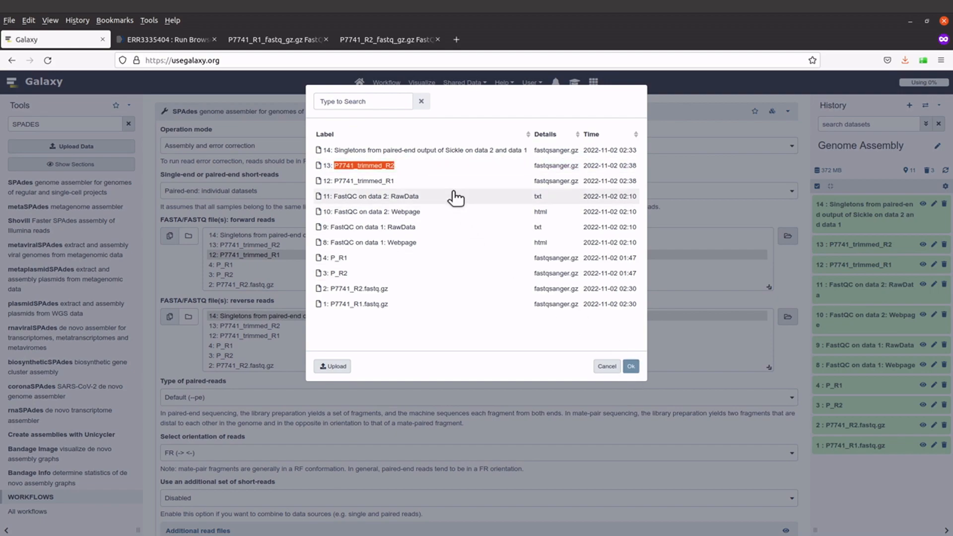
click(403, 166)
click(630, 367)
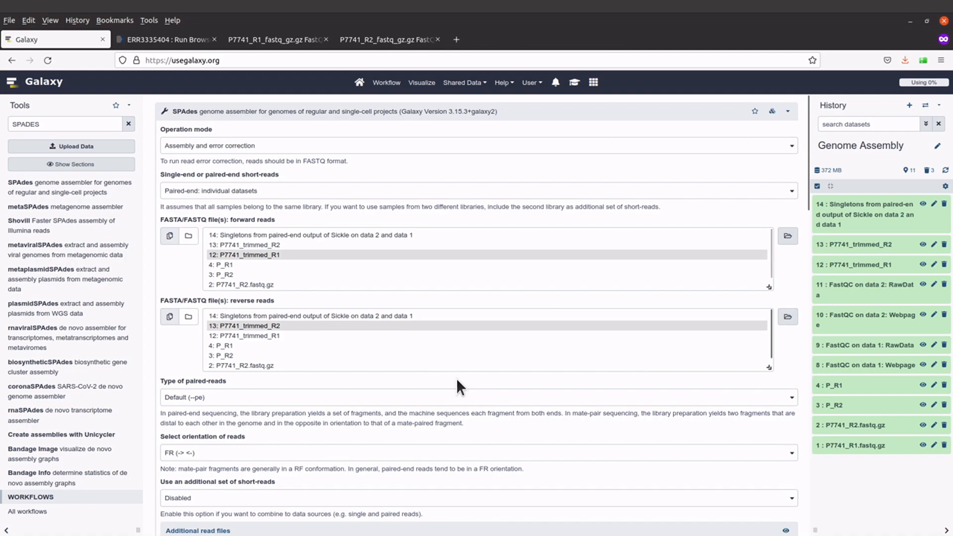
Review the read orientation, pipeline, k-mer and output settings of SPAdes, and check the ERR3335404 run page at NCBI.
scroll(456, 379, down, 2)
scroll(457, 378, down, 1)
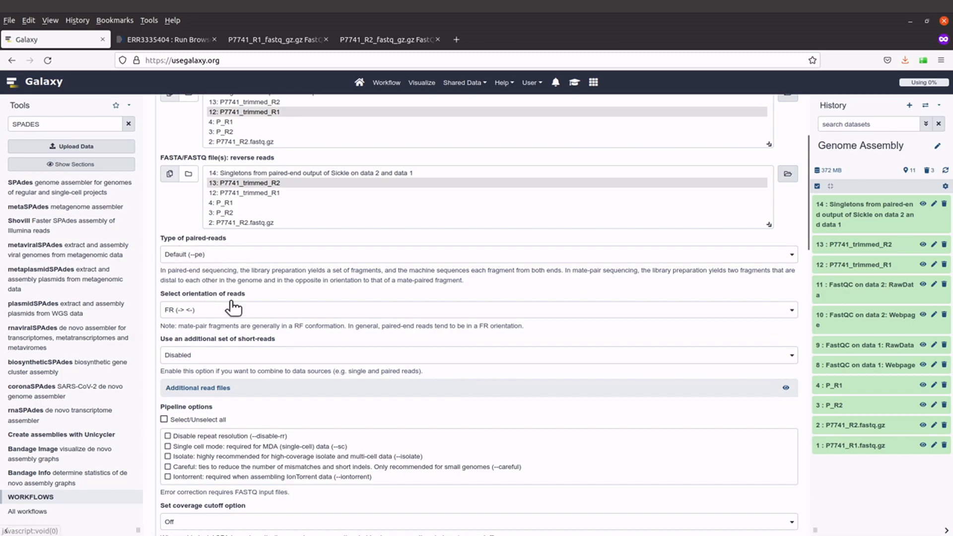
scroll(229, 300, down, 2)
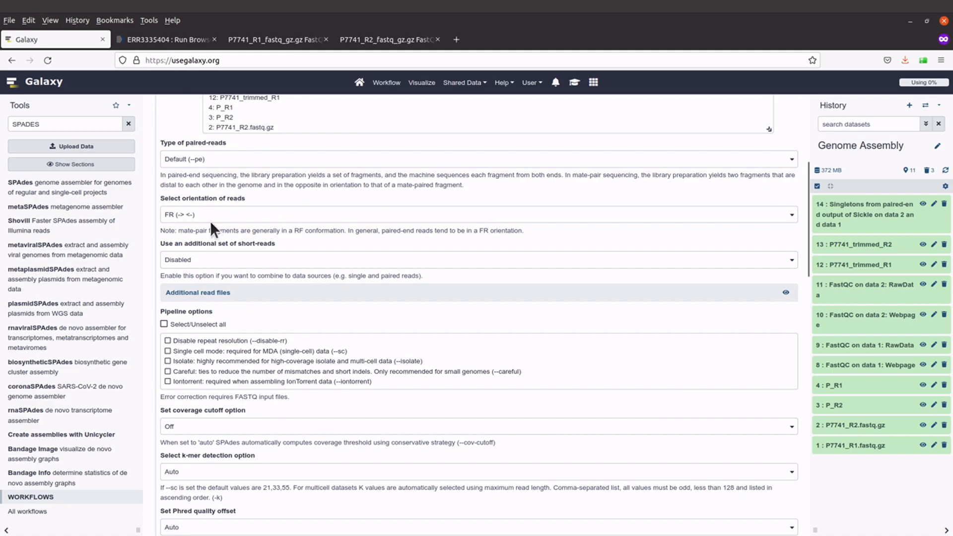
scroll(218, 270, down, 1)
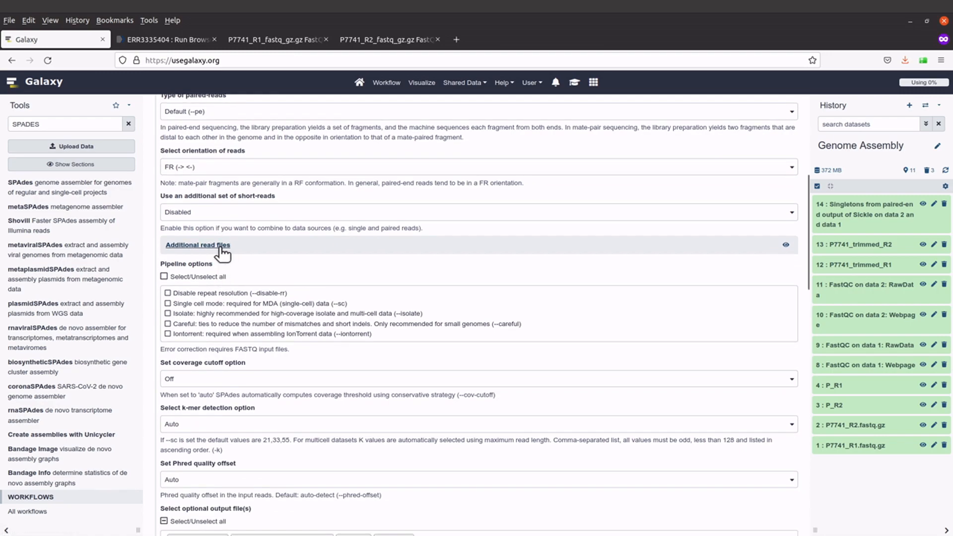
scroll(218, 251, down, 2)
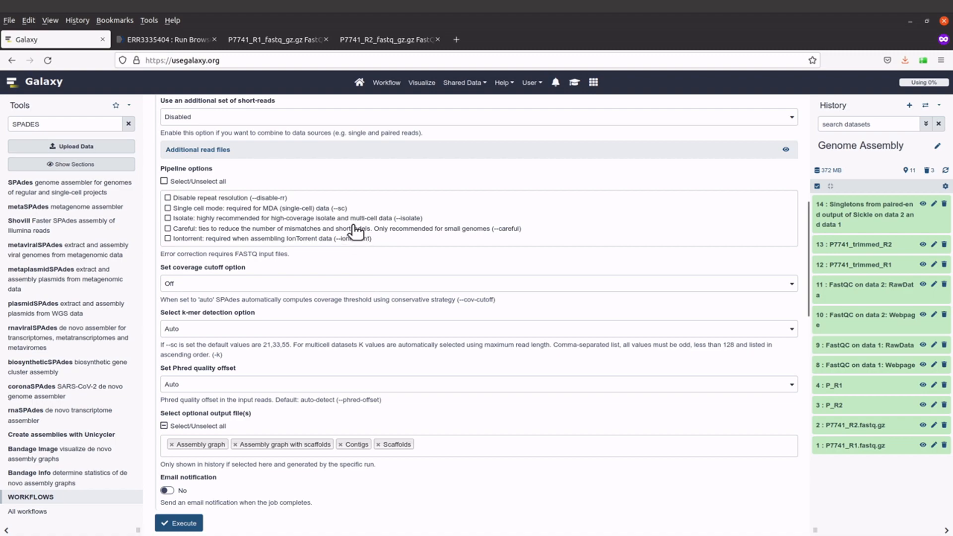
click(176, 44)
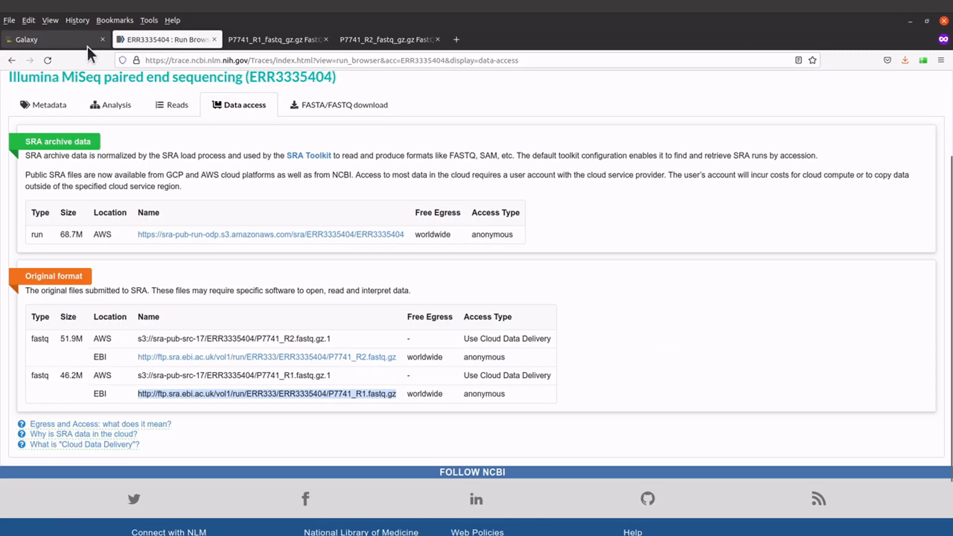
Return to the Galaxy SPAdes form and enable the Careful (--careful) pipeline option.
click(67, 41)
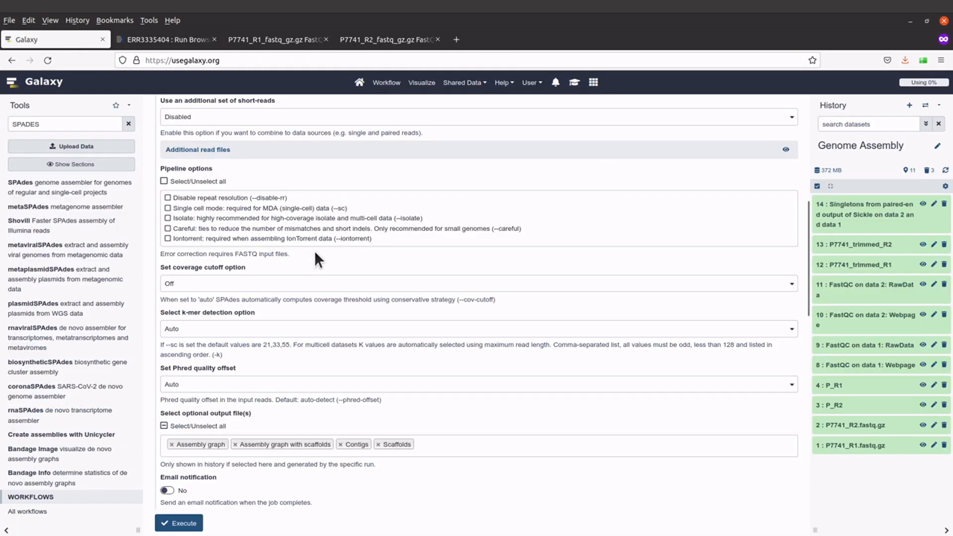
click(168, 229)
scroll(344, 317, down, 2)
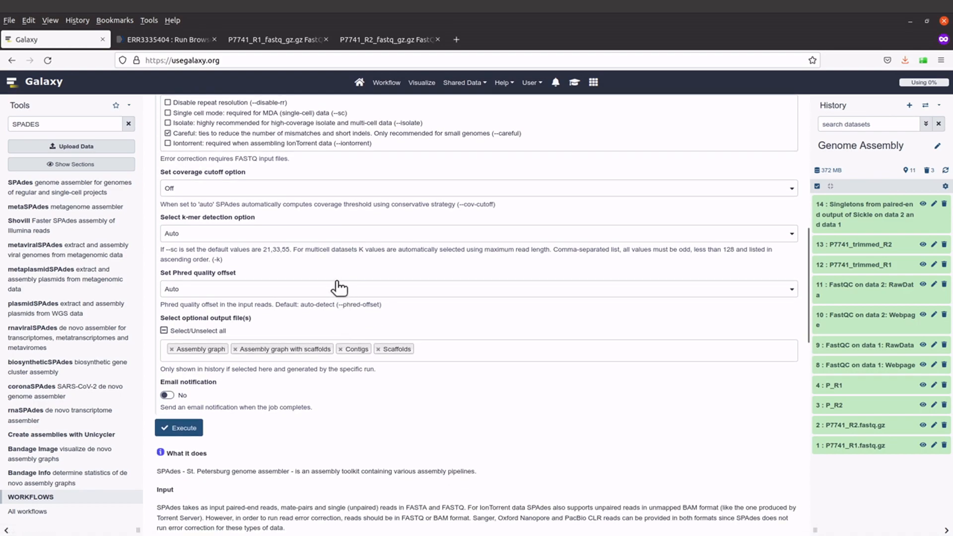
Review the SPAdes inputs, pipeline options and optional outputs, and execute the assembly.
scroll(336, 282, down, 2)
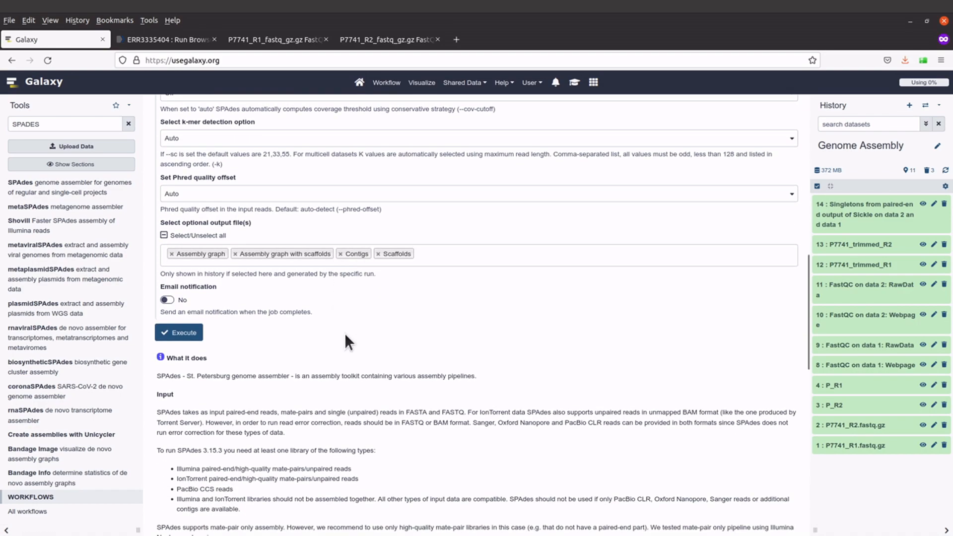
scroll(345, 338, up, 1)
scroll(345, 333, down, 4)
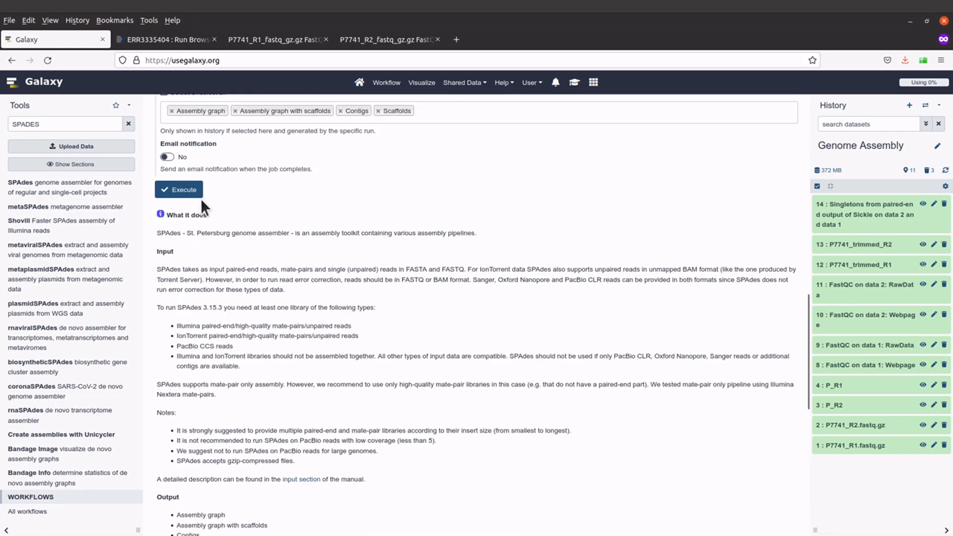
scroll(356, 248, up, 6)
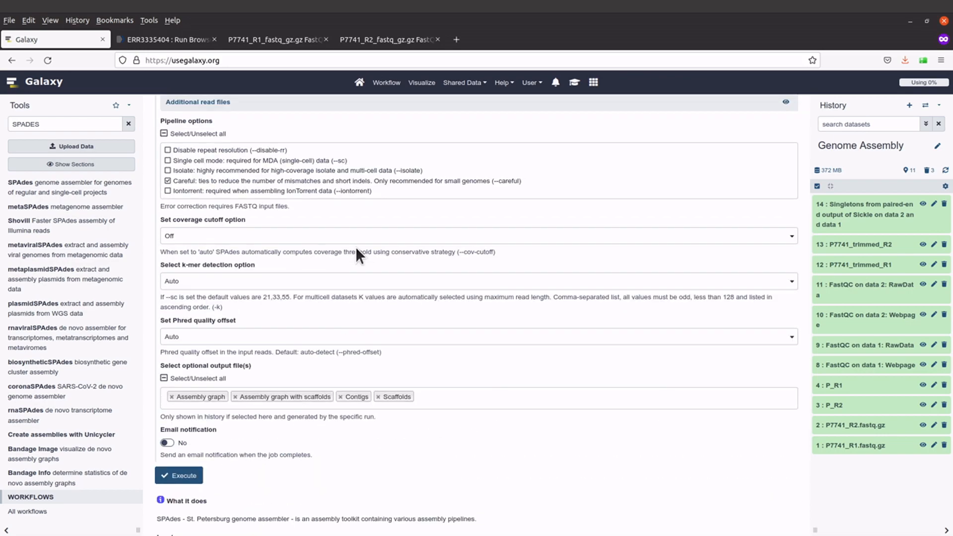
scroll(367, 231, up, 7)
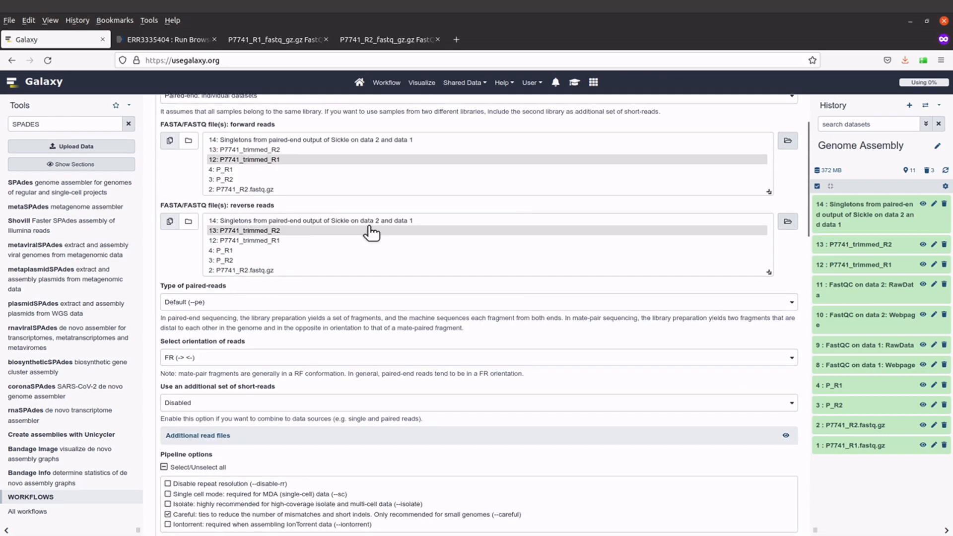
scroll(379, 315, down, 5)
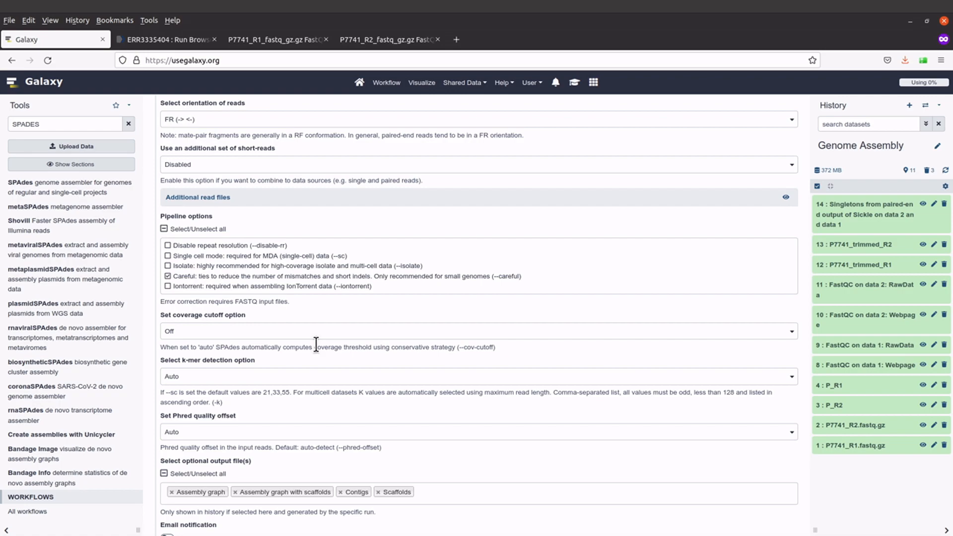
scroll(316, 343, down, 2)
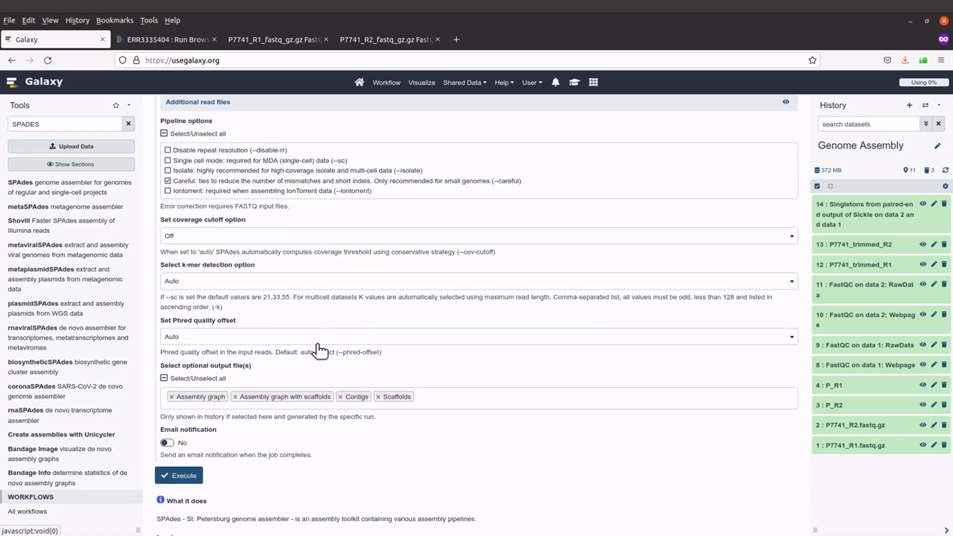
scroll(318, 346, down, 4)
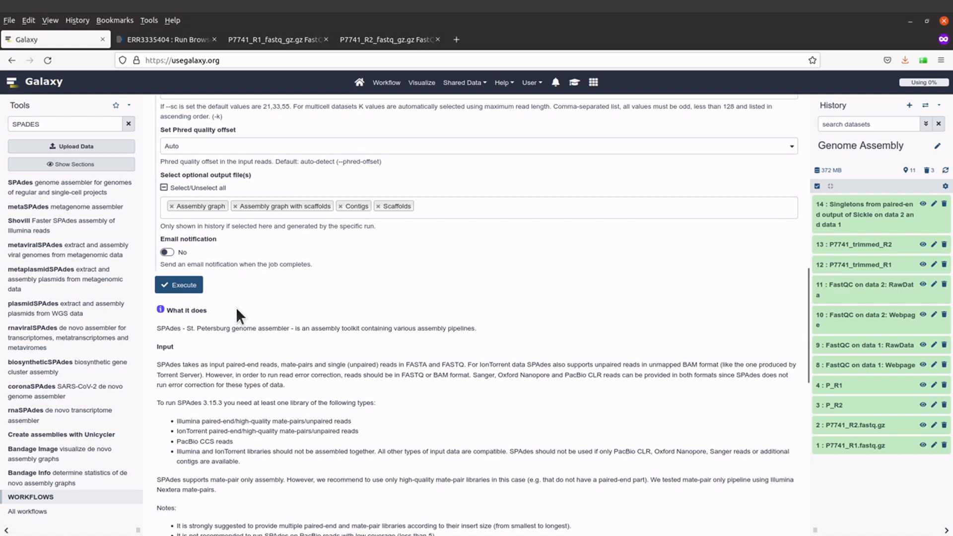
click(184, 287)
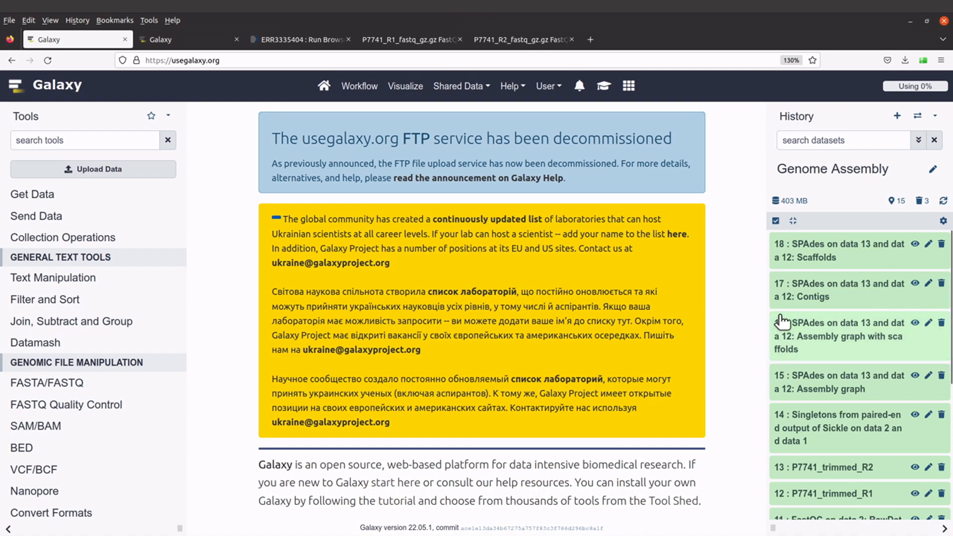
Expand dataset 18, the SPAdes Scaffolds output, examine its sequence count and first node's length and coverage, and collapse it.
click(847, 248)
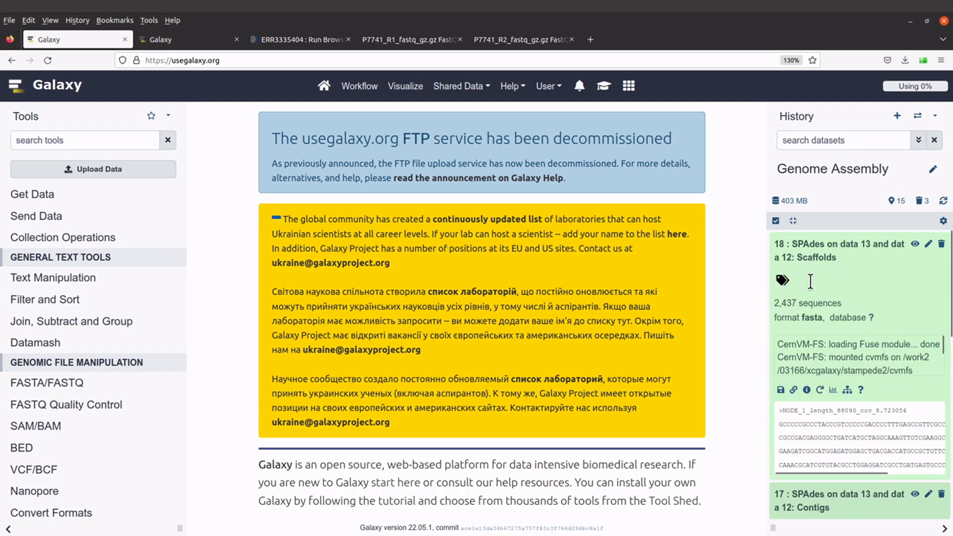
drag(841, 302, 770, 299)
click(778, 302)
drag(781, 410, 857, 410)
drag(874, 409, 906, 410)
click(910, 410)
click(893, 252)
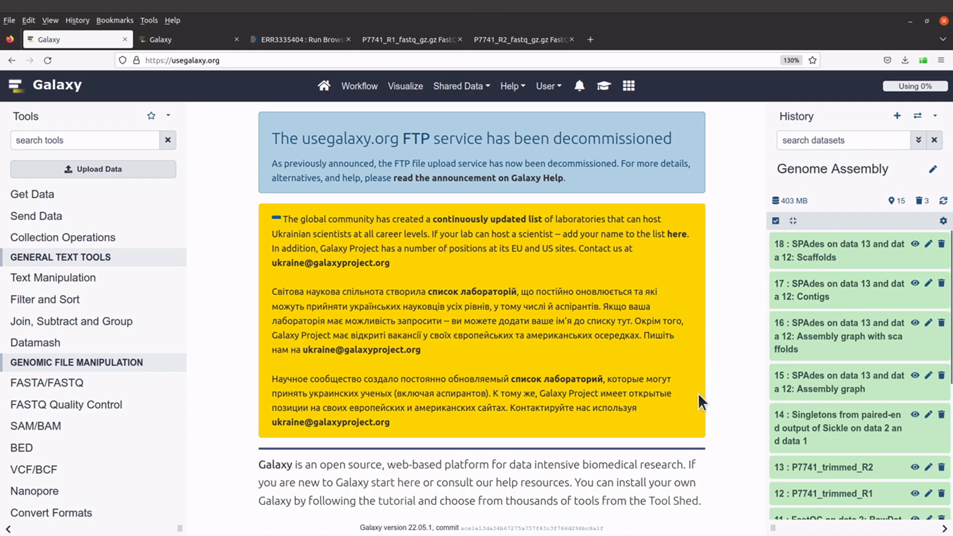
In the Genome Assembly 2 history's SPAdes form, add Contigs stats and Scaffolds stats as optional outputs, and return to the Genome Assembly history.
click(180, 46)
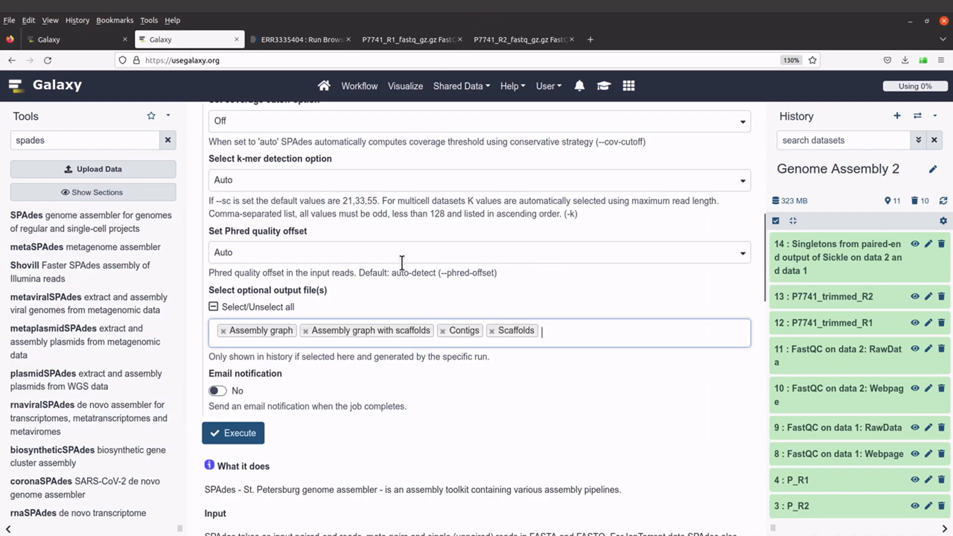
scroll(367, 179, up, 10)
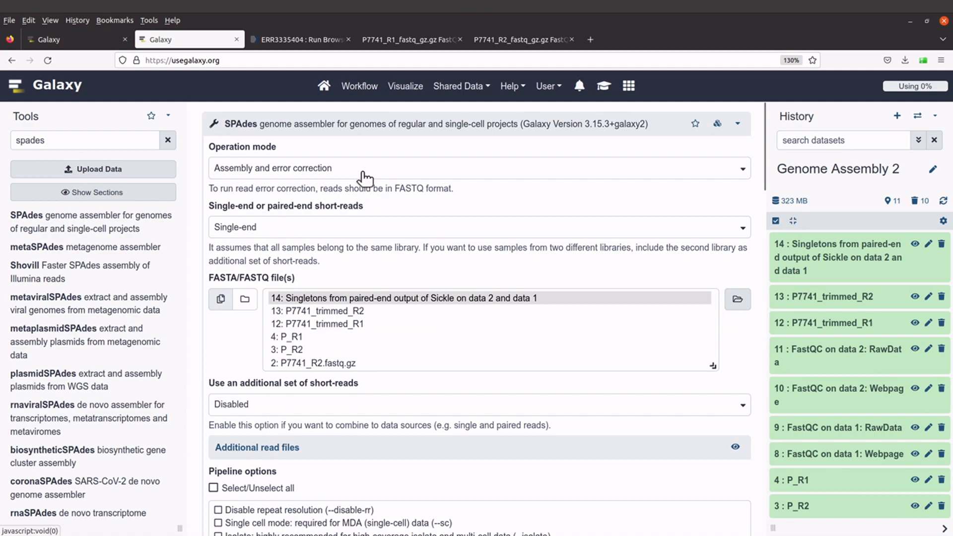
scroll(355, 437, down, 5)
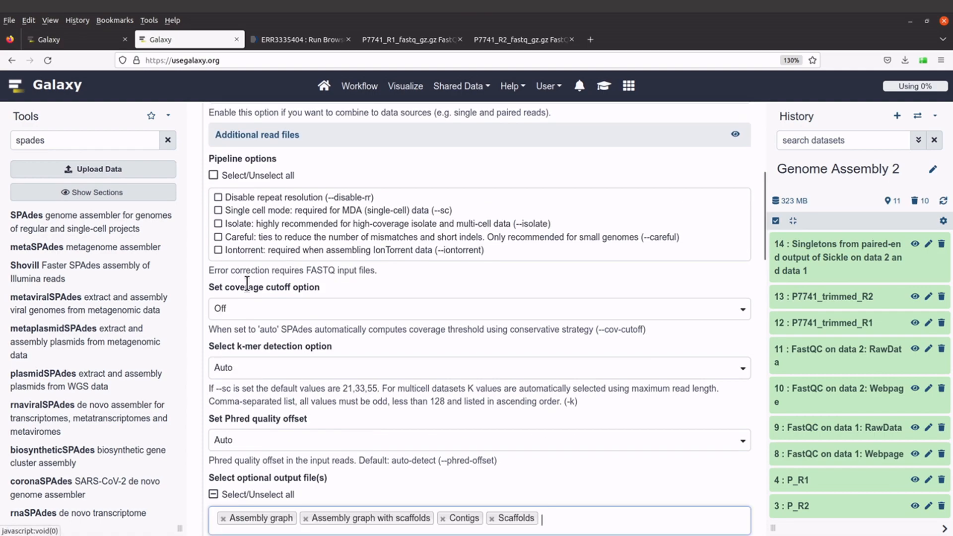
scroll(293, 306, down, 2)
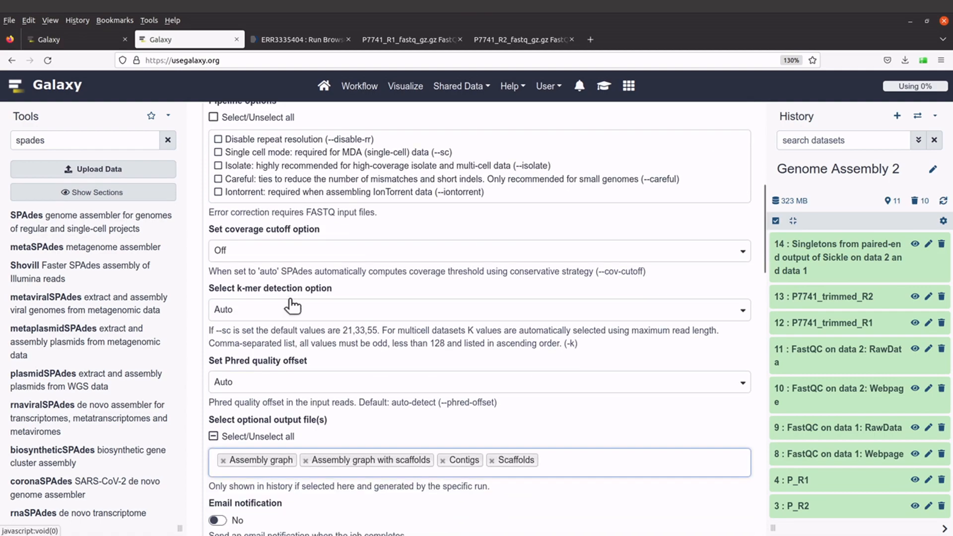
scroll(293, 306, down, 3)
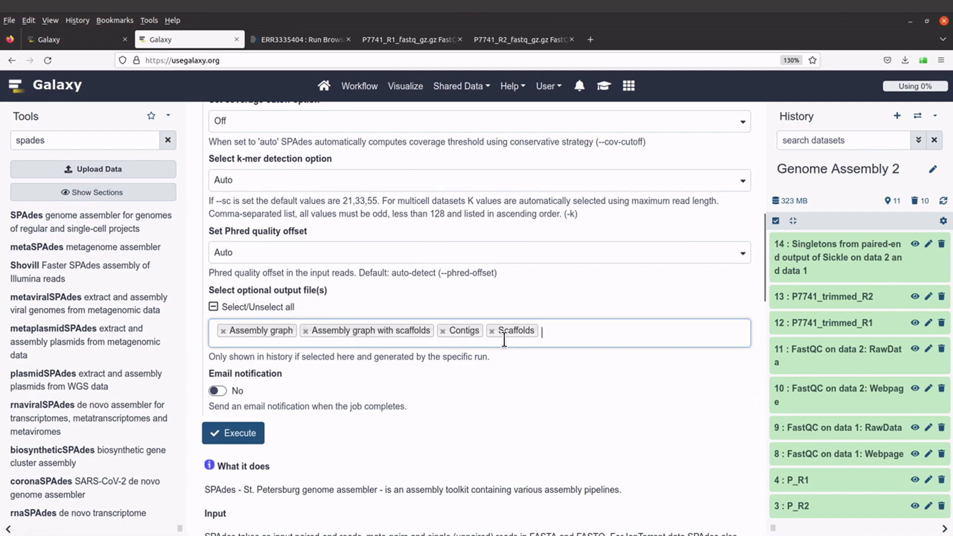
click(560, 333)
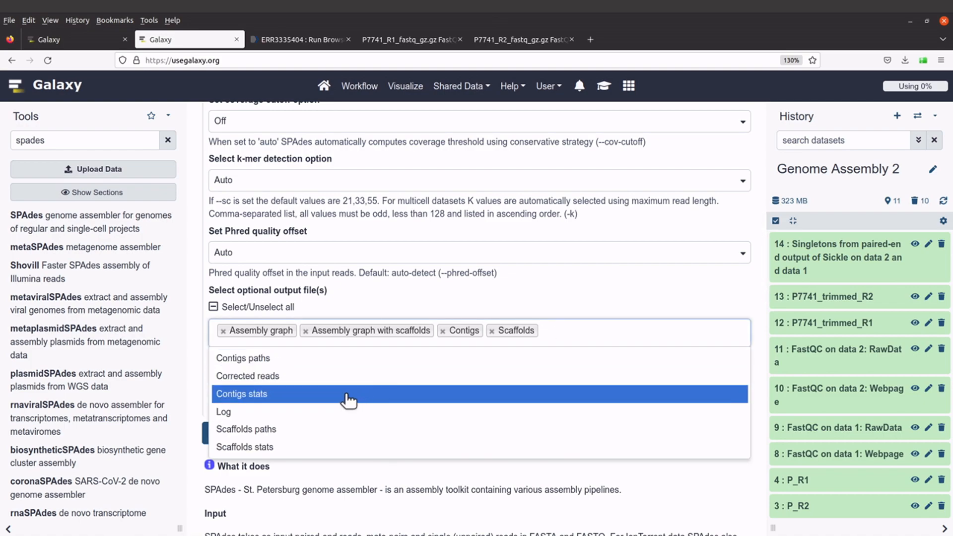
click(351, 395)
click(629, 334)
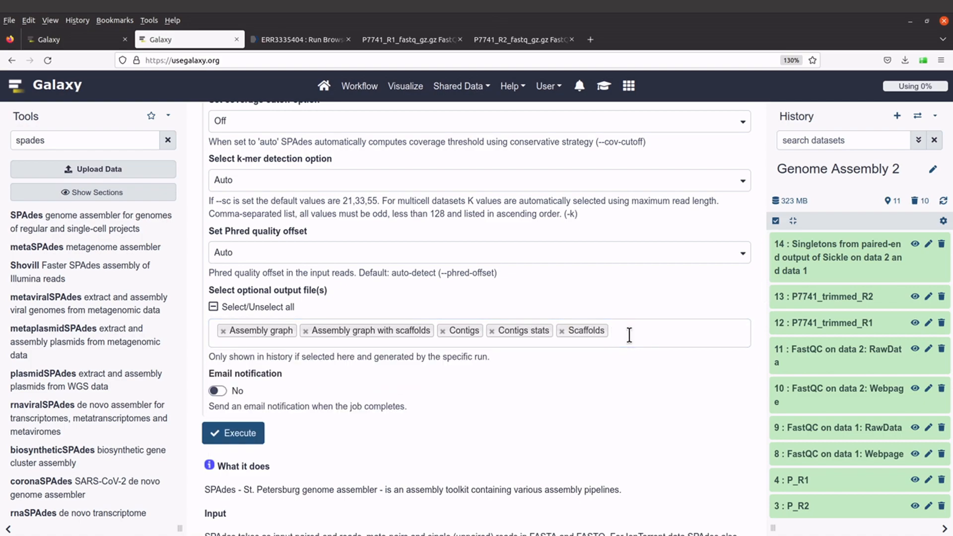
click(629, 335)
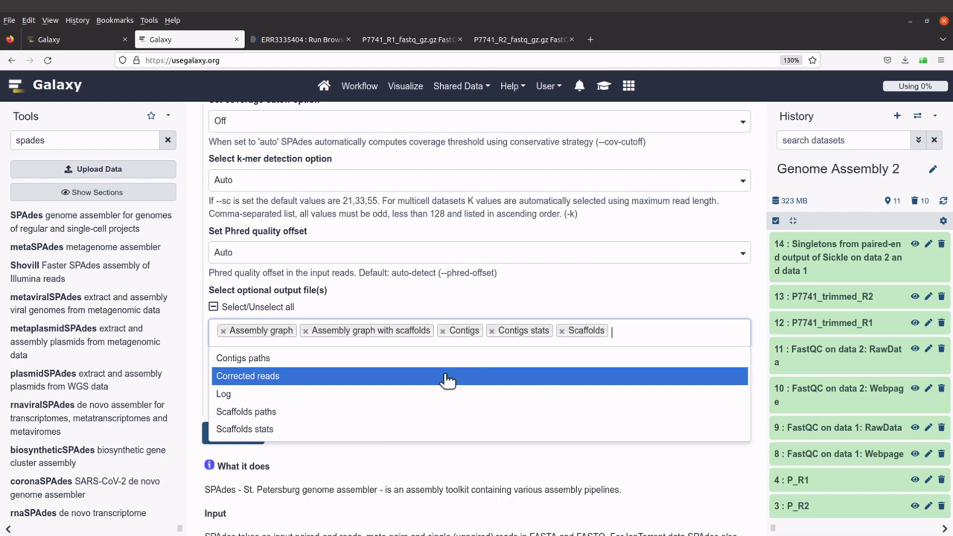
click(311, 435)
click(672, 281)
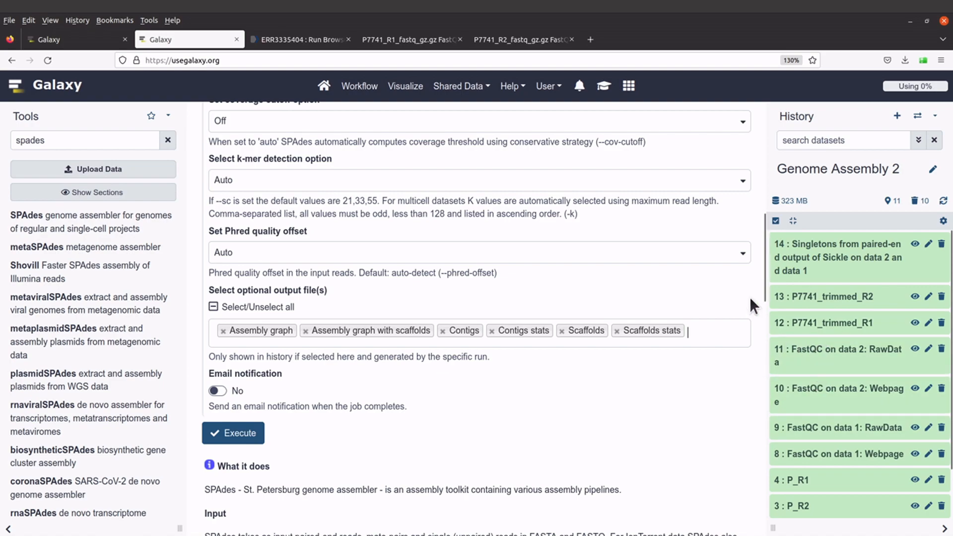
click(73, 32)
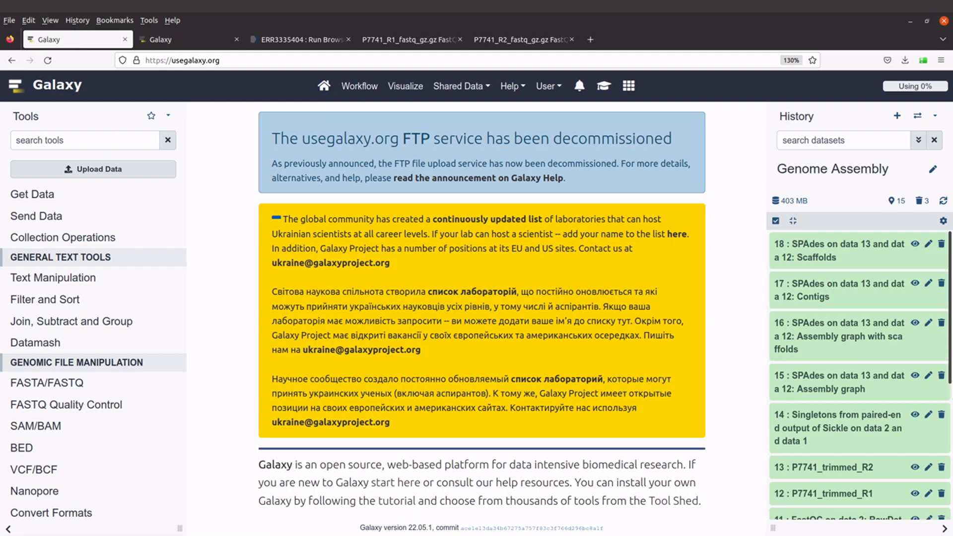